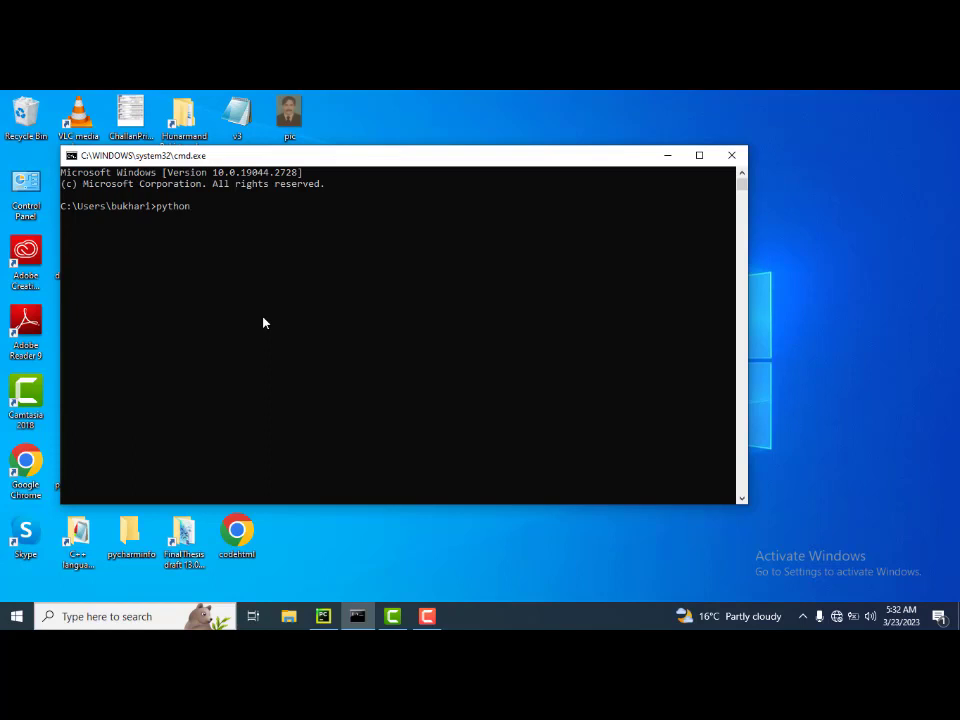
Check the installed Python version from the command line with python --version.
{"action": "type", "text": "--version"}
{"action": "key", "text": "Return"}
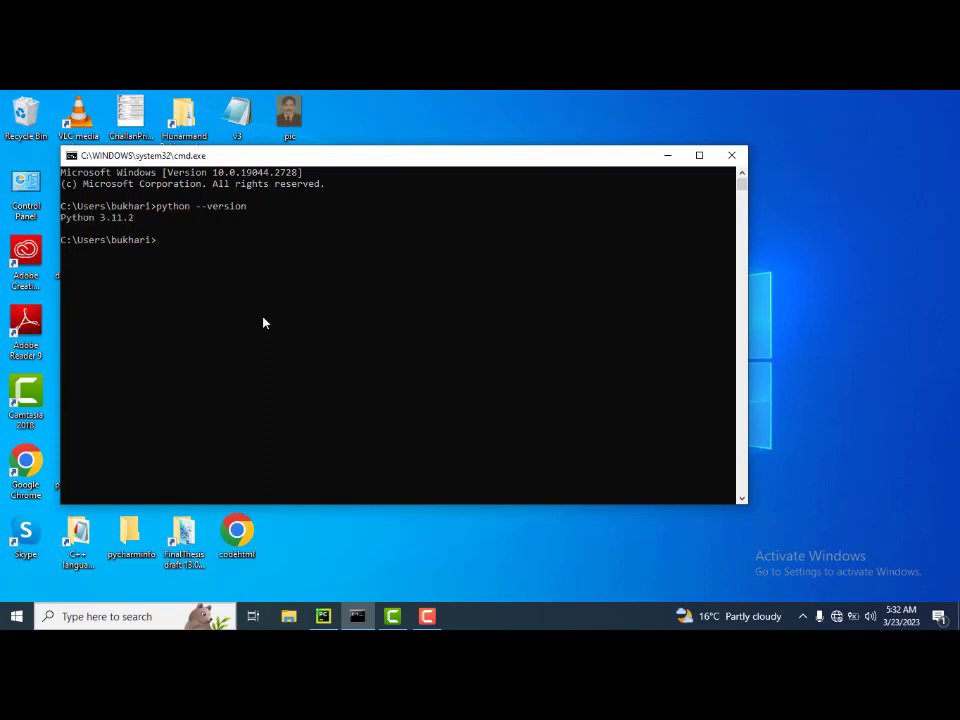
Write the note "if you get an error then set your path so see procedure carefully... thanks" at the prompt and minimize the console.
{"action": "type", "text": "if you get an error then set your"}
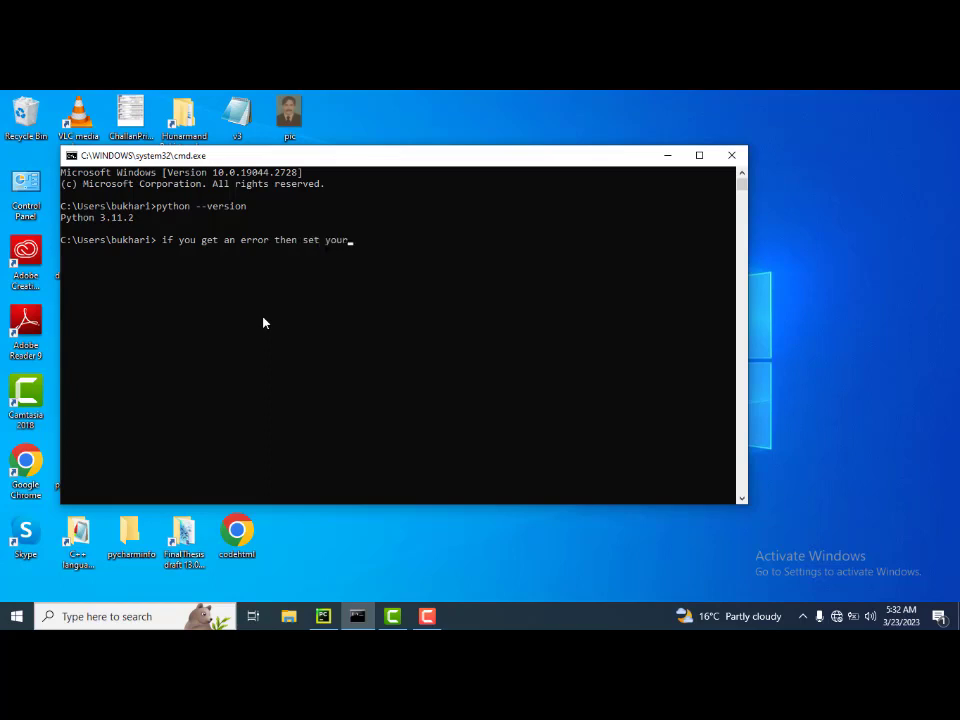
{"action": "type", "text": " path so see procedure carefully... th"}
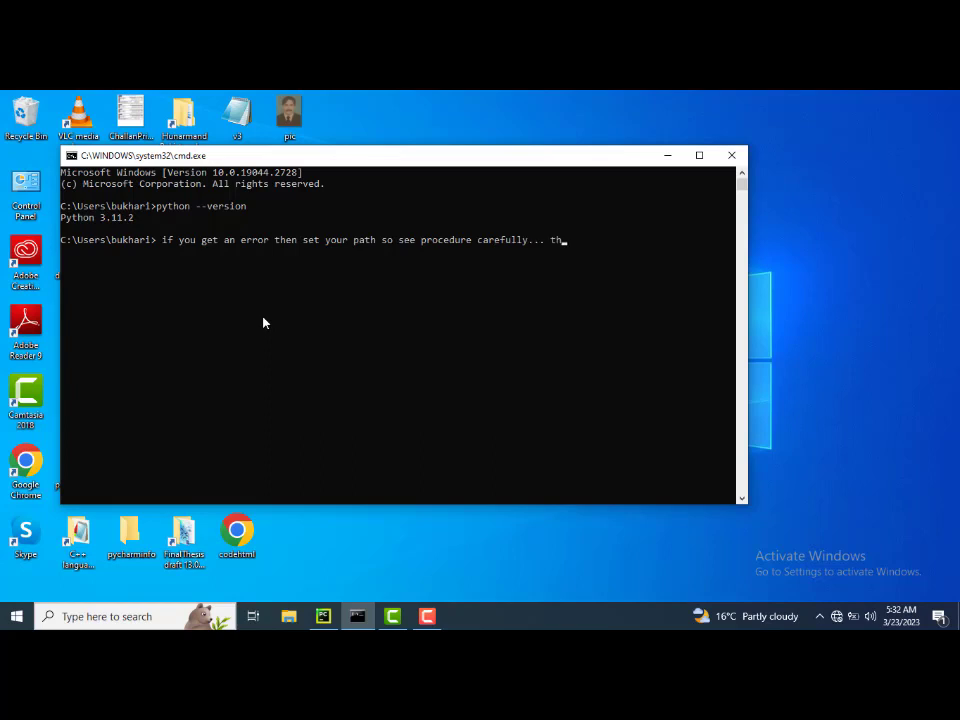
{"action": "type", "text": "anks"}
{"action": "left_click", "coordinate": [668, 157]}
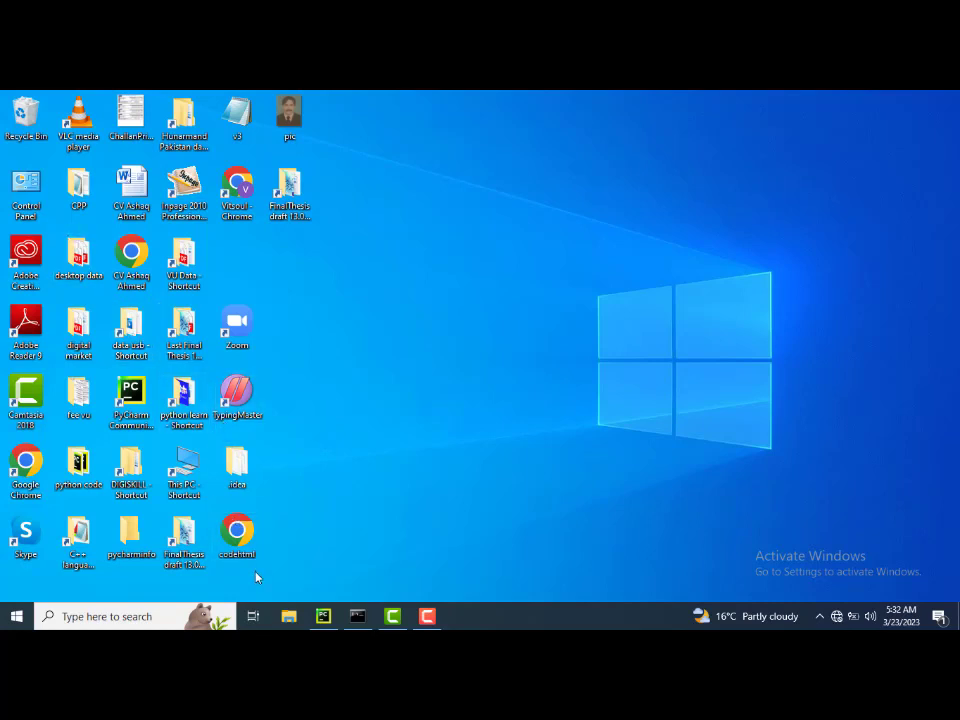
Search Windows for "path" and open the Environment Variables dialog from the system environment settings.
{"action": "left_click", "coordinate": [124, 617]}
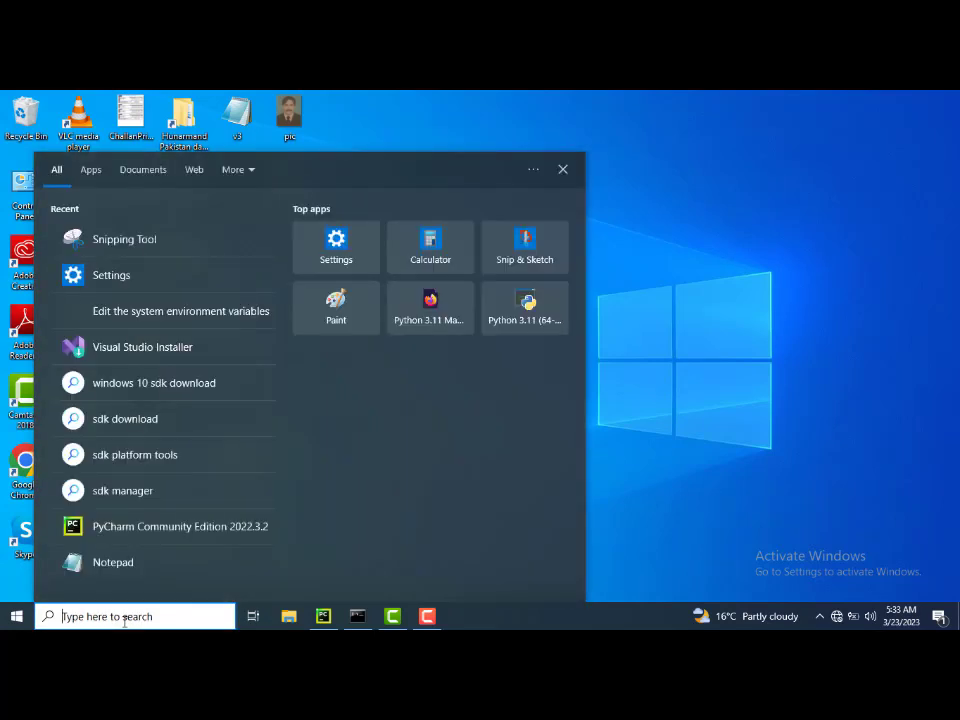
{"action": "type", "text": "pa"}
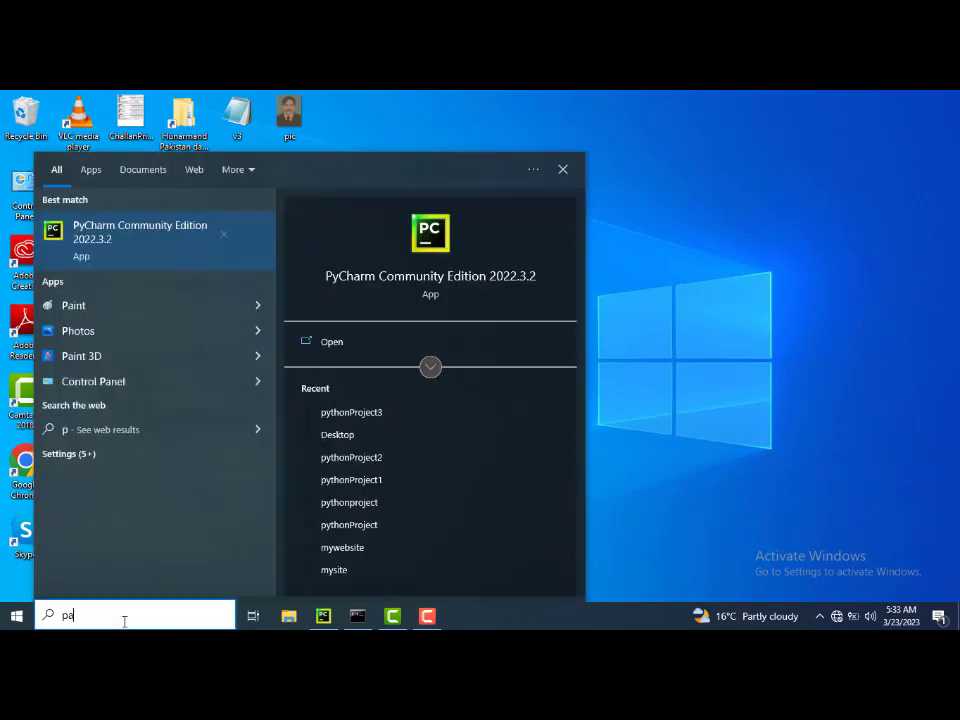
{"action": "type", "text": "th"}
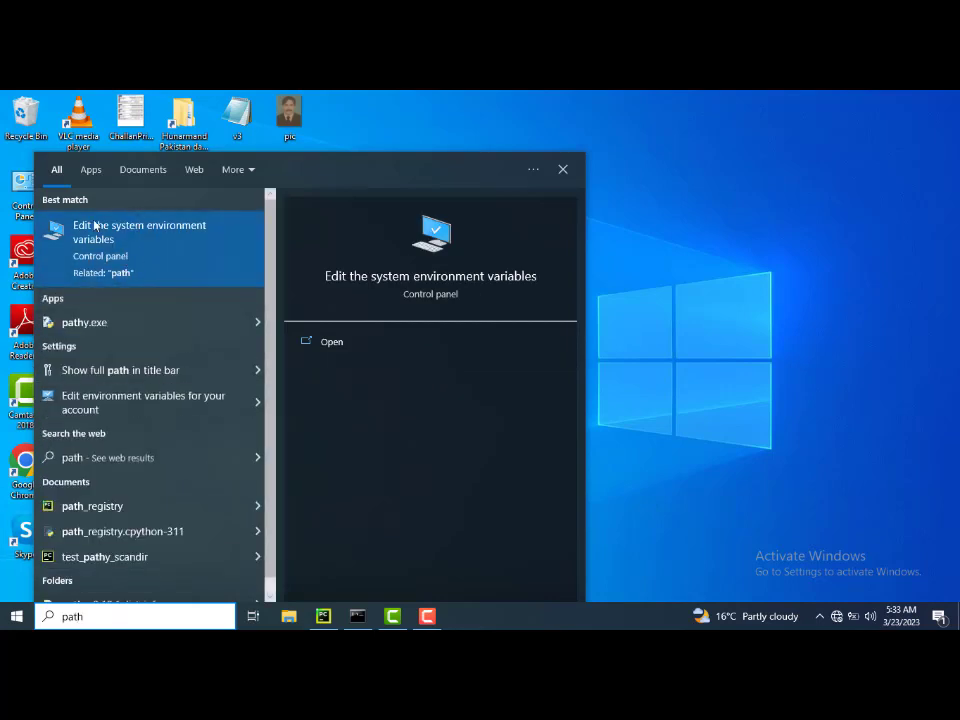
{"action": "left_click", "coordinate": [104, 250]}
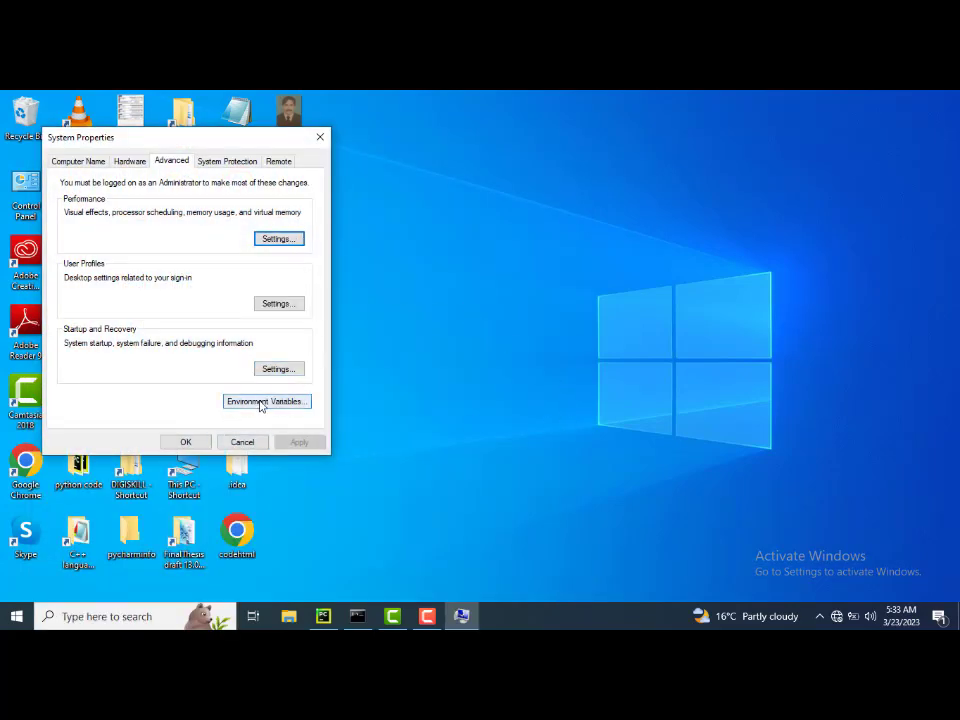
{"action": "left_click", "coordinate": [262, 402]}
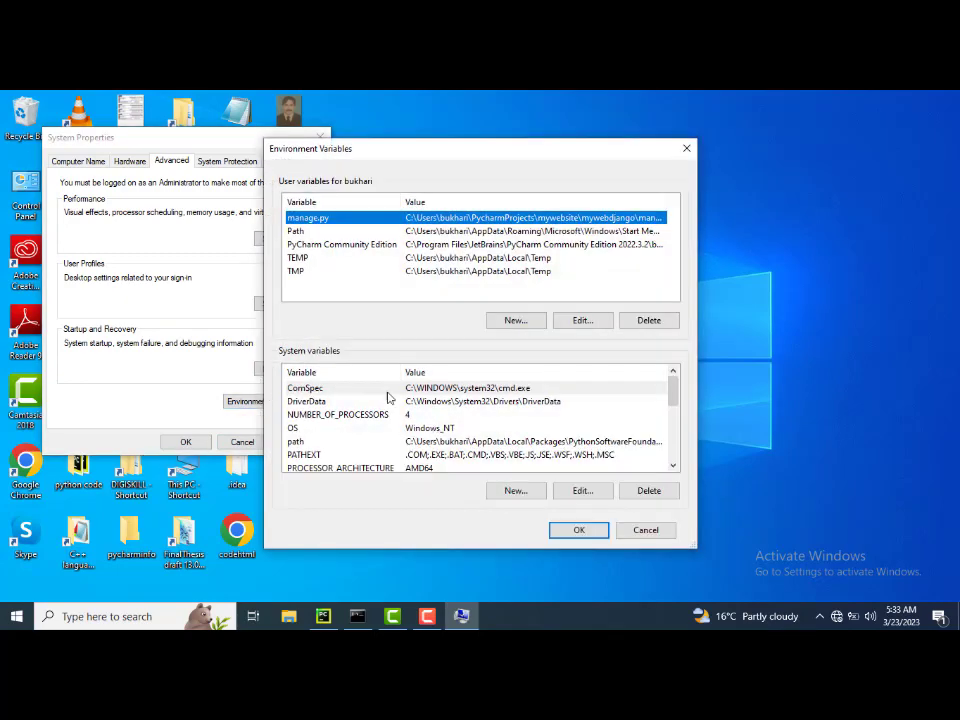
{"action": "left_click", "coordinate": [585, 323]}
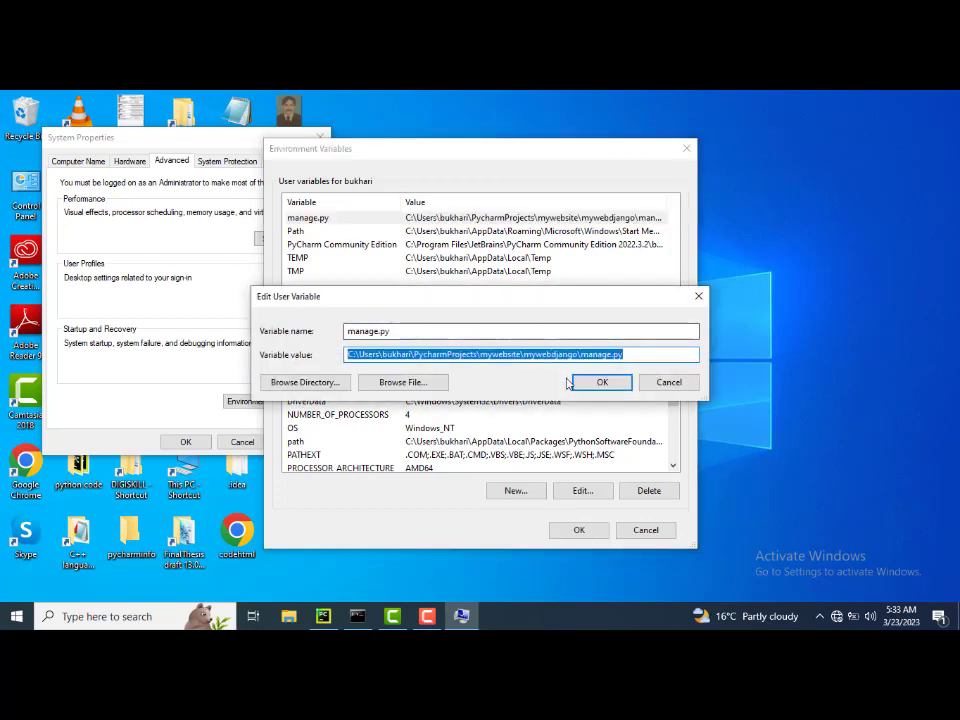
{"action": "left_click", "coordinate": [666, 383]}
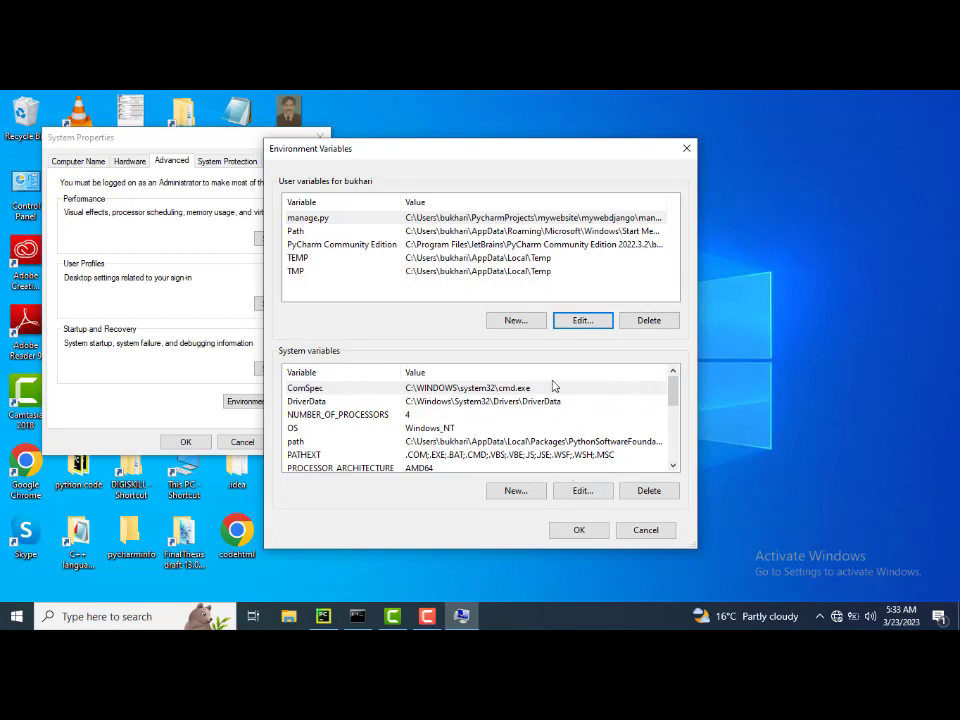
{"action": "left_click", "coordinate": [515, 322]}
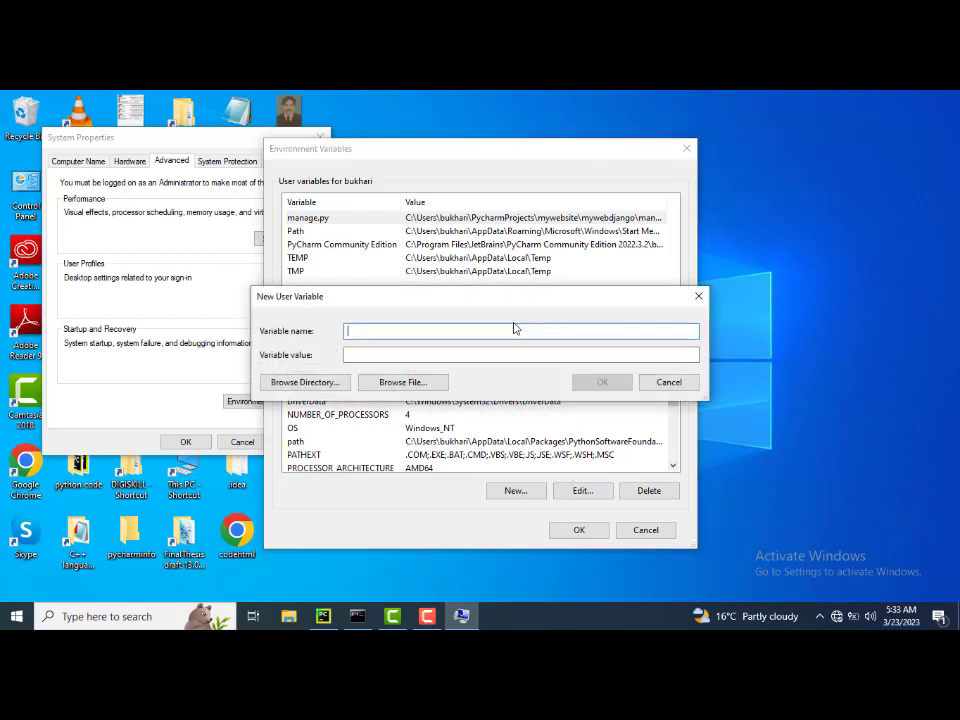
{"action": "left_click", "coordinate": [669, 382]}
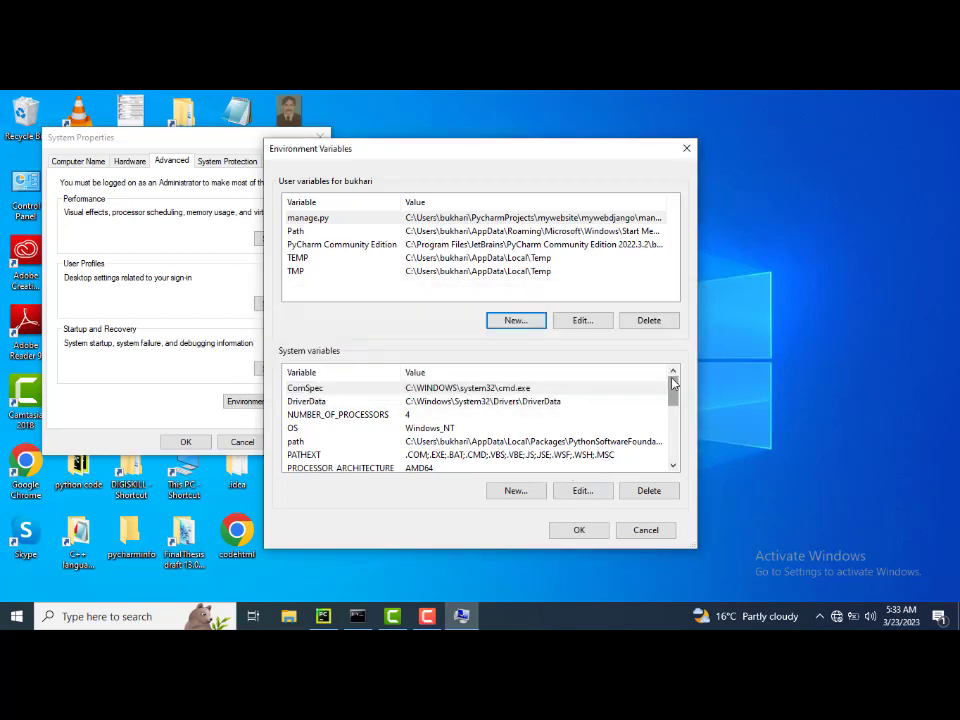
Open the user Path variable for editing, inspect its first Python 3.11 entry and start a new blank entry.
{"action": "left_click", "coordinate": [469, 233]}
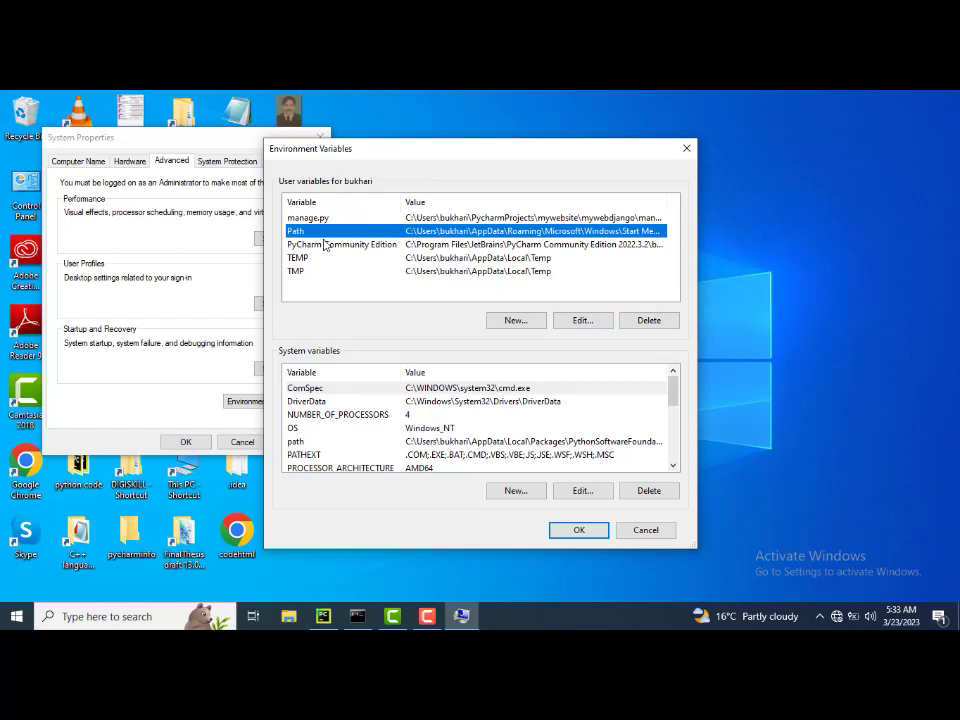
{"action": "left_click", "coordinate": [593, 324]}
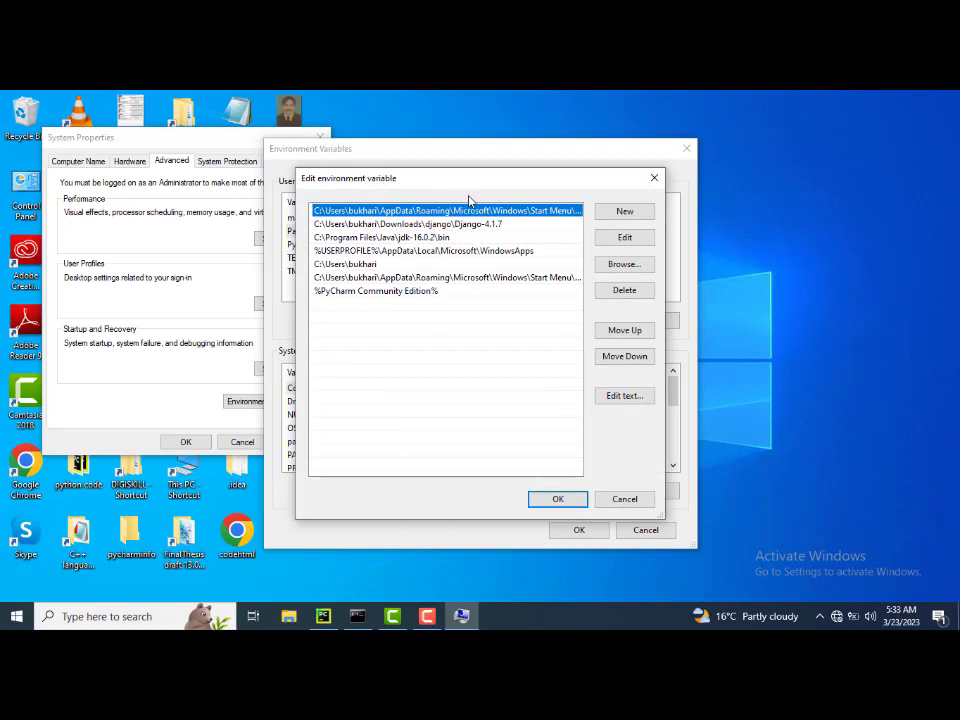
{"action": "left_click", "coordinate": [625, 238]}
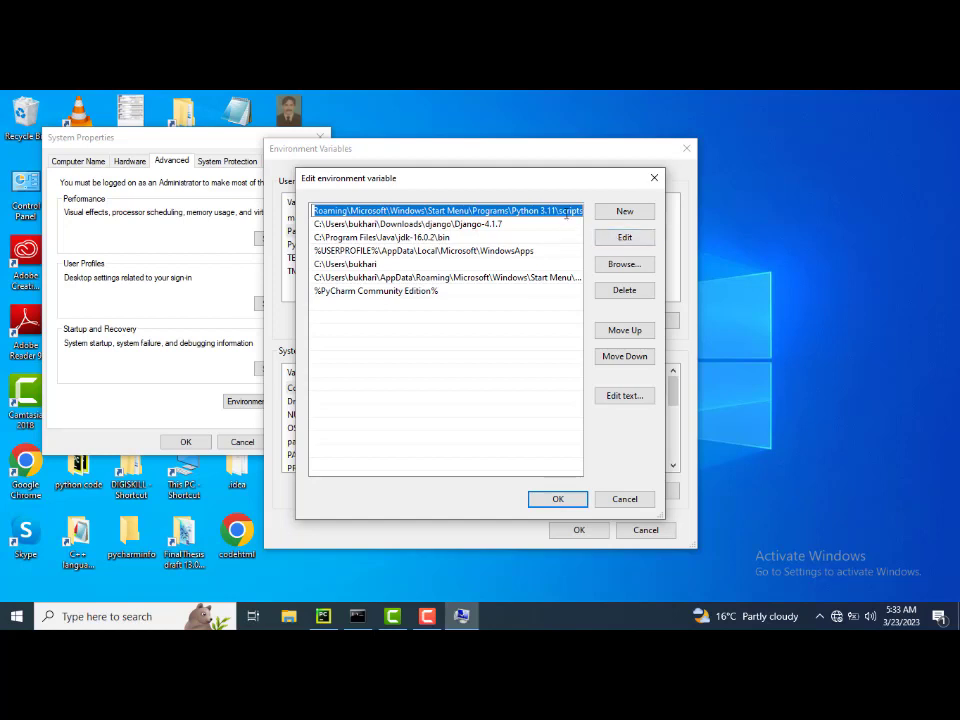
{"action": "left_click", "coordinate": [566, 213]}
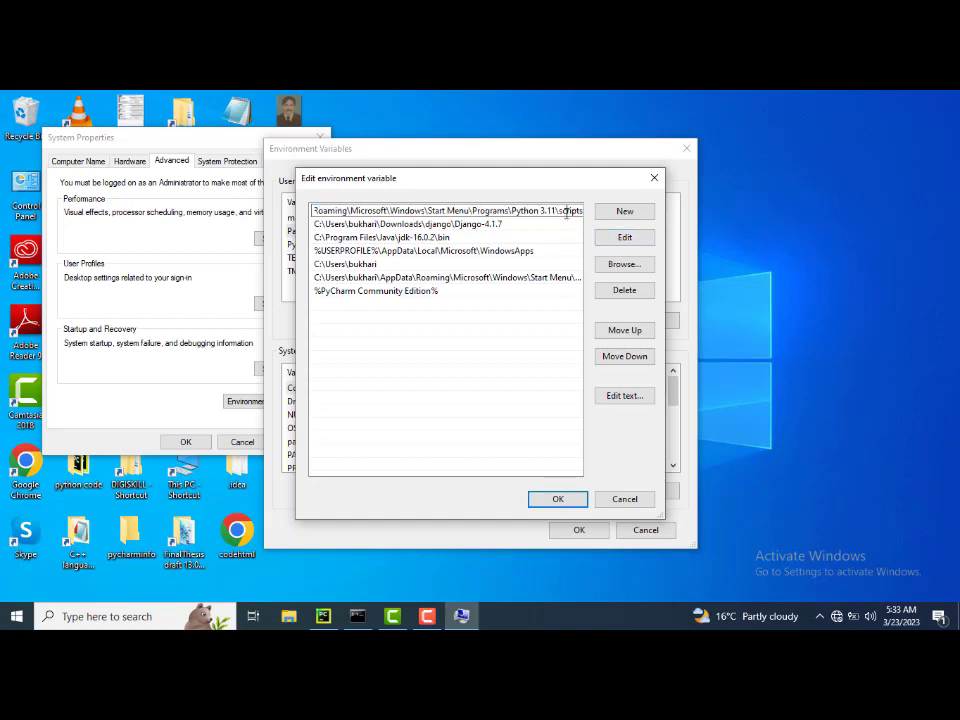
{"action": "left_click", "coordinate": [628, 213]}
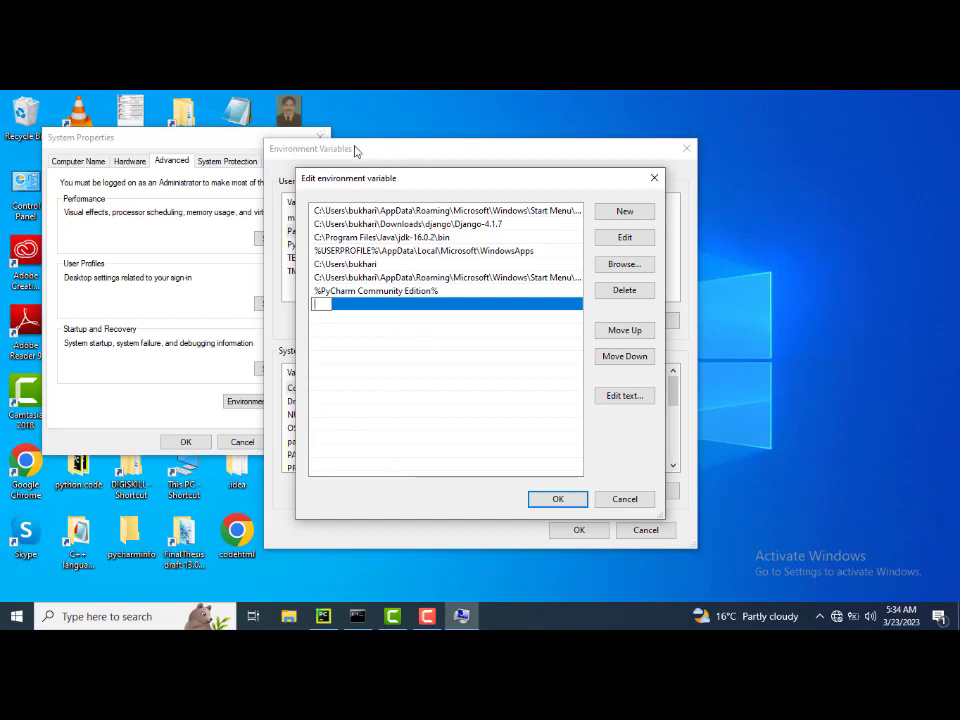
{"action": "left_click", "coordinate": [290, 151]}
Move the This PC shortcut to a free area of the desktop and open it.
{"action": "left_click", "coordinate": [187, 485]}
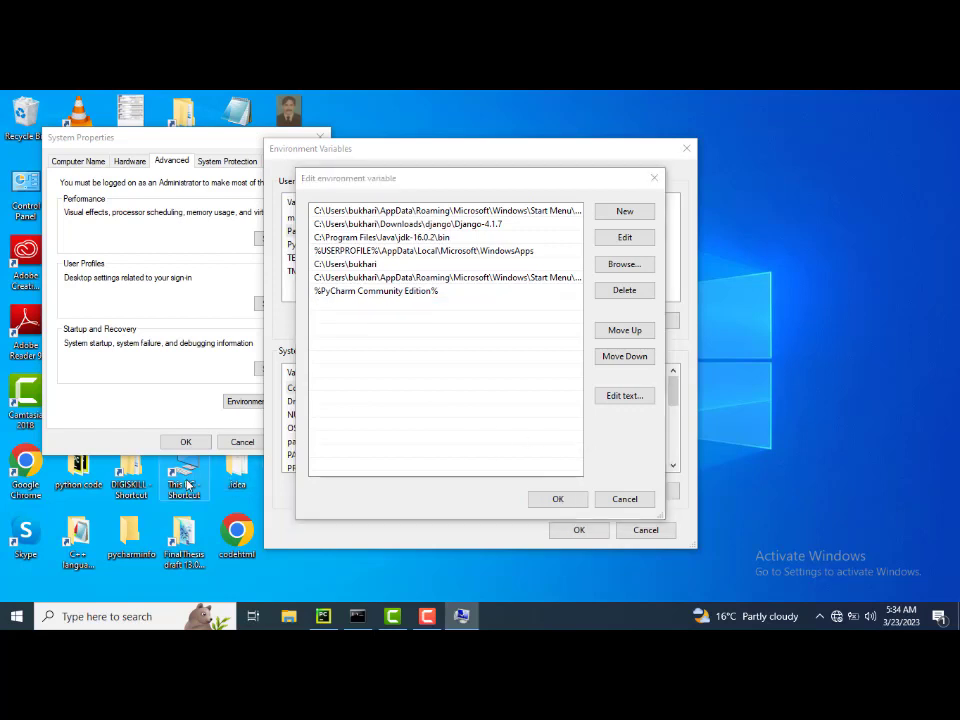
{"action": "left_click_drag", "start_coordinate": [187, 485], "coordinate": [832, 200]}
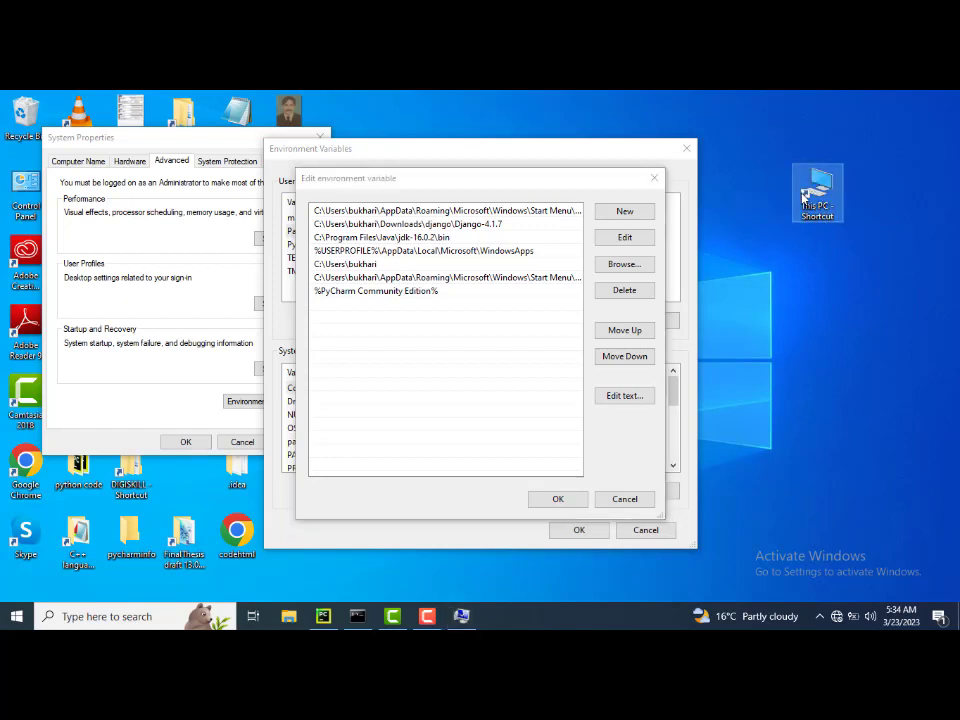
{"action": "double_click", "coordinate": [805, 197]}
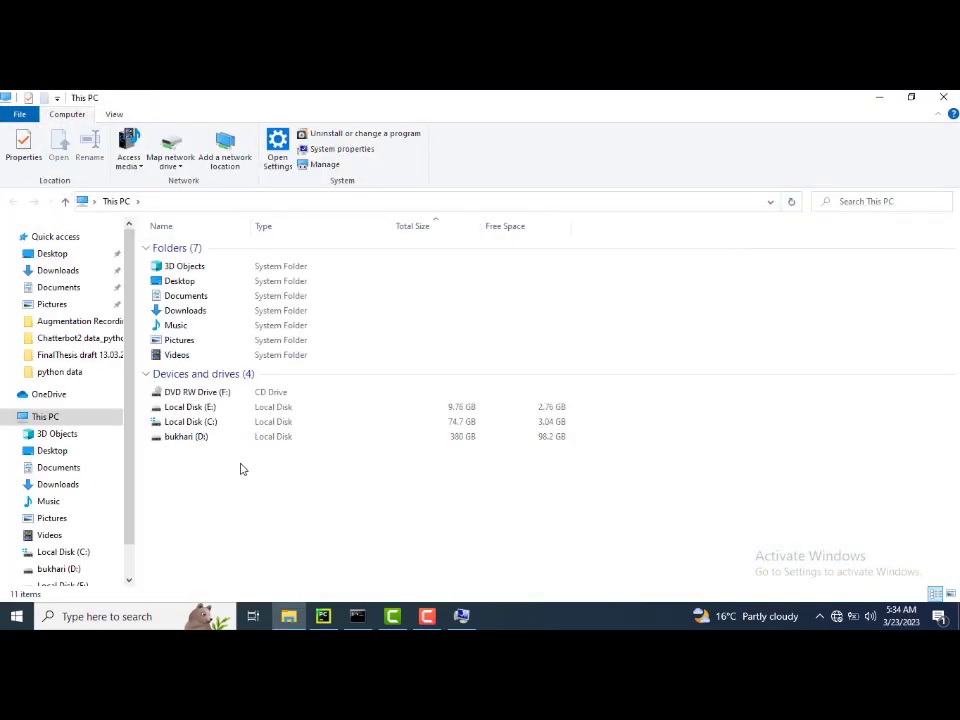
Browse the C: drive to the AppData\Roaming folder inside the current user's profile folder.
{"action": "left_click", "coordinate": [211, 424]}
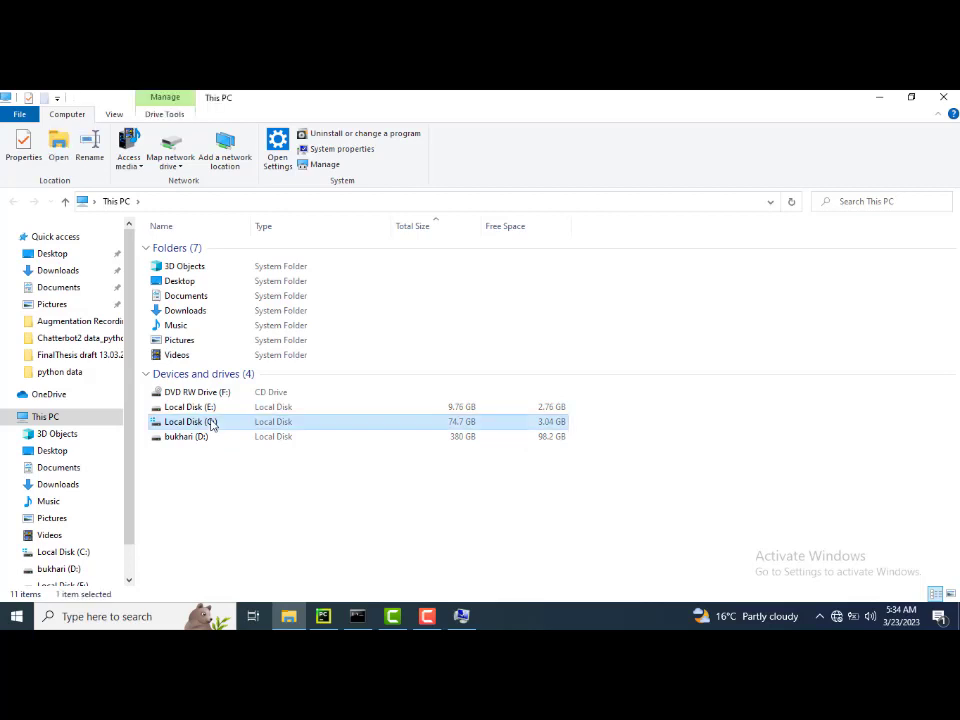
{"action": "double_click", "coordinate": [211, 424]}
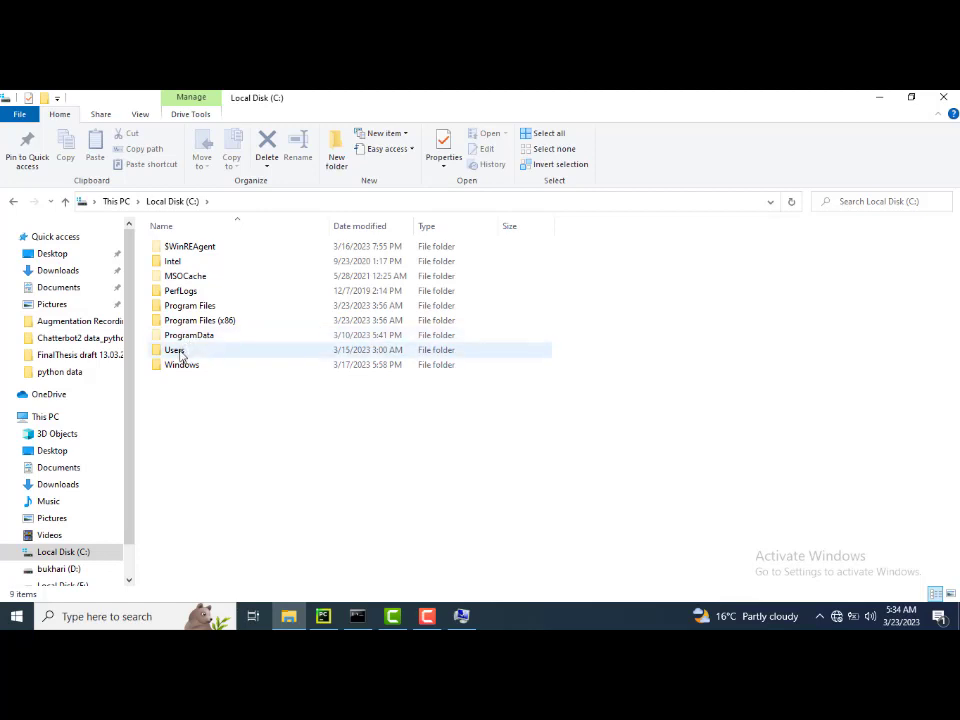
{"action": "double_click", "coordinate": [177, 351]}
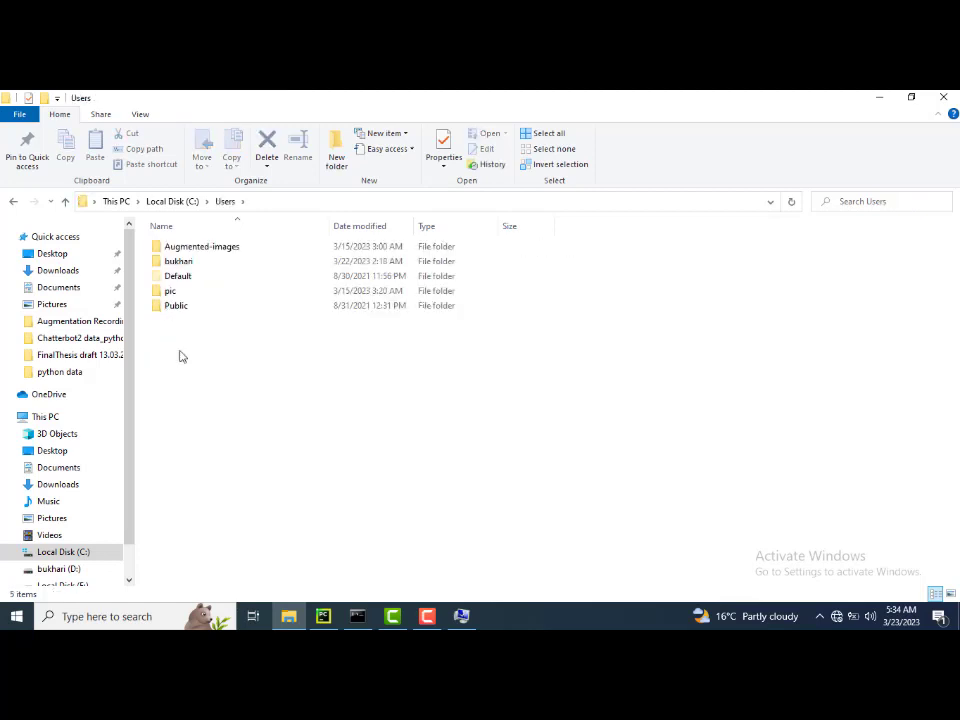
{"action": "left_click", "coordinate": [197, 269]}
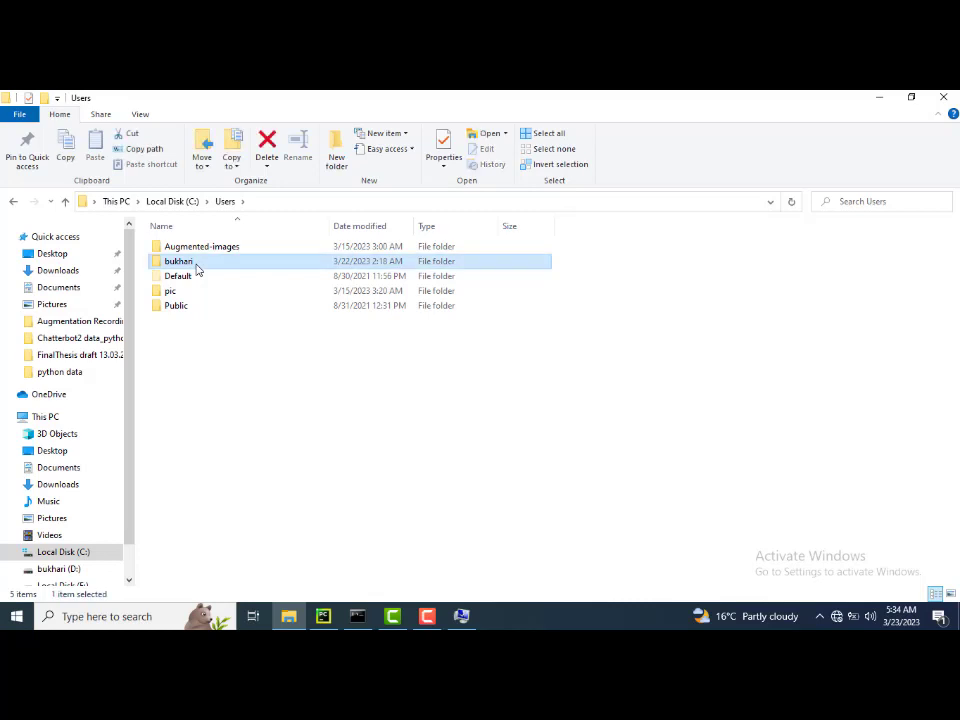
{"action": "double_click", "coordinate": [197, 269]}
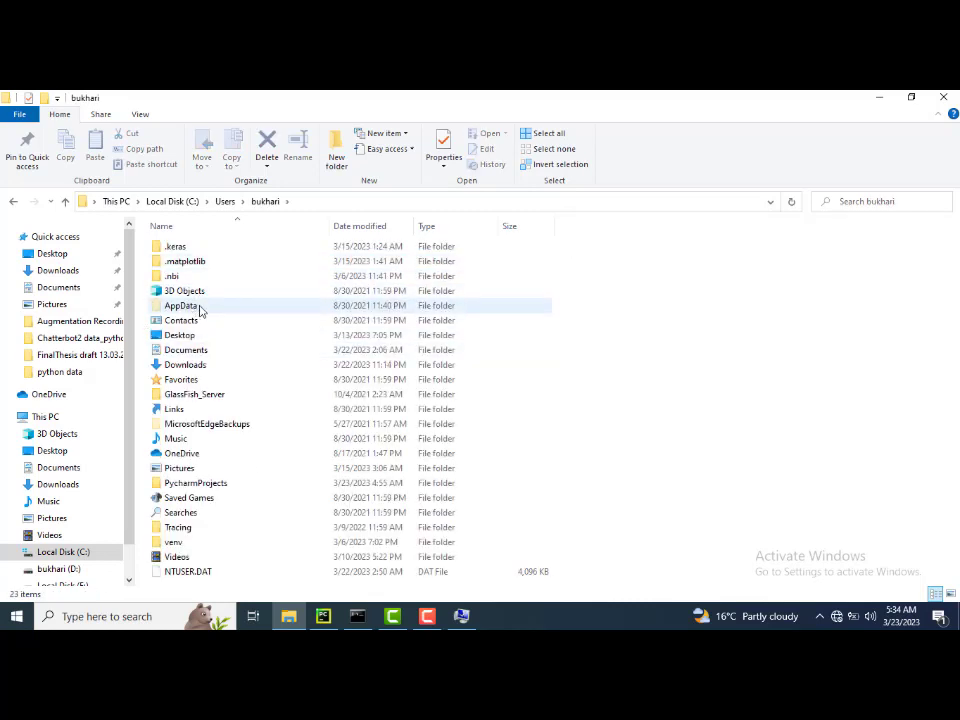
{"action": "double_click", "coordinate": [190, 310]}
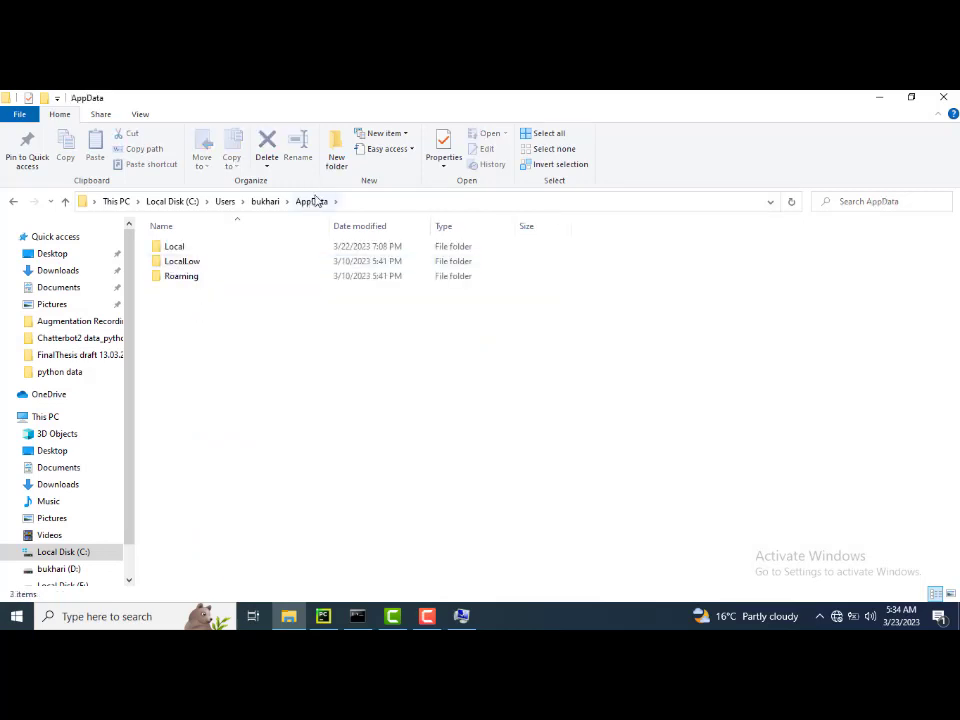
{"action": "double_click", "coordinate": [190, 277]}
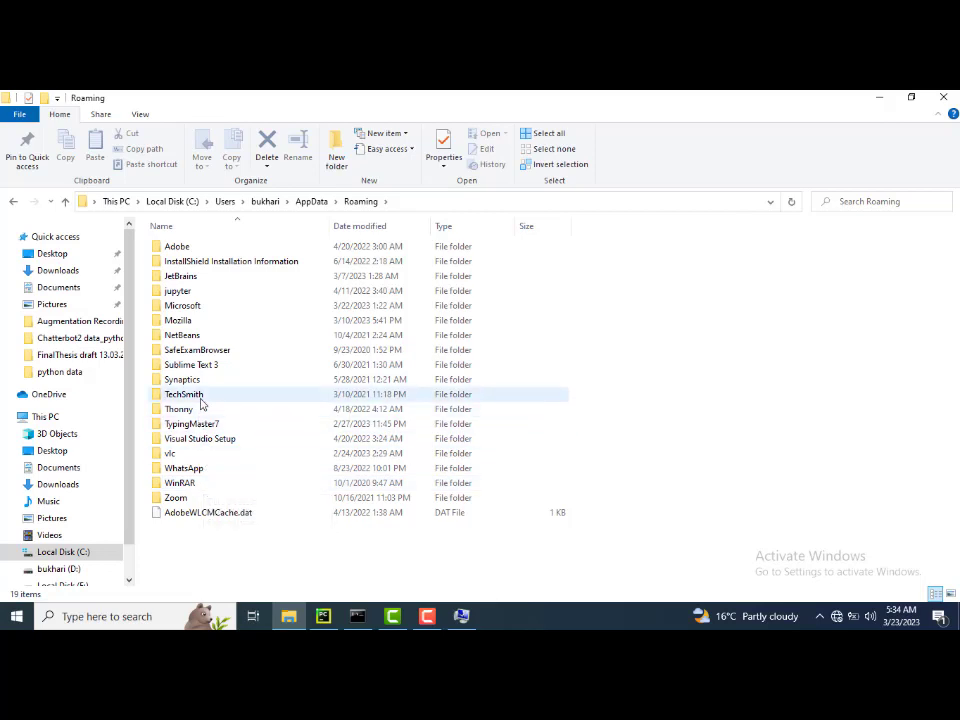
Browse from Roaming to Microsoft\Windows\Start Menu\Programs\Python 3.11 and select the folder's full path.
{"action": "double_click", "coordinate": [207, 314]}
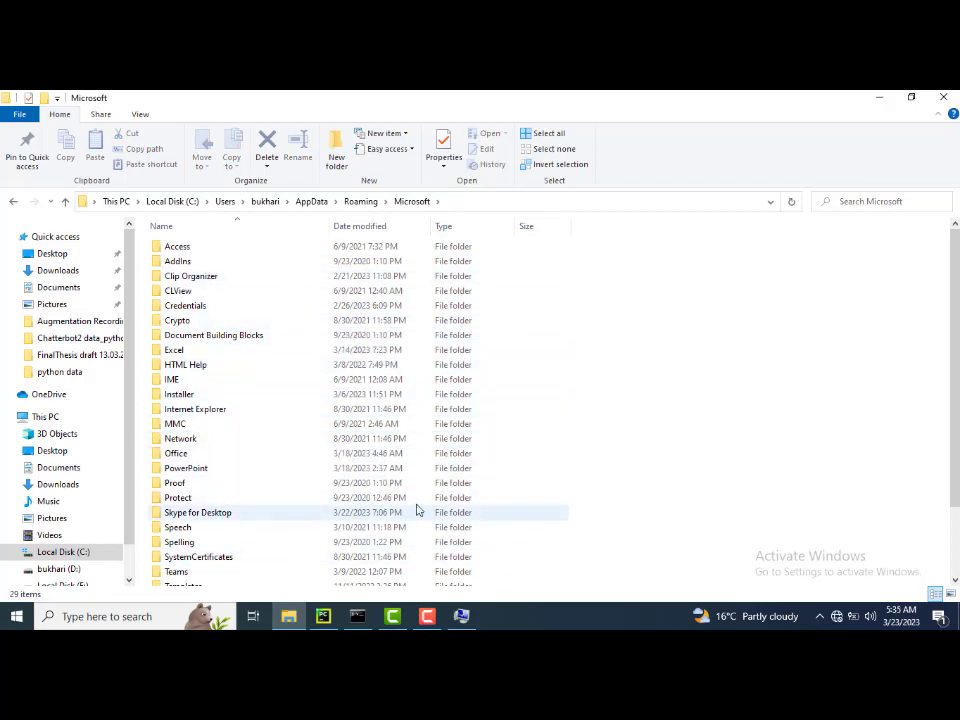
{"action": "left_click_drag", "start_coordinate": [951, 328], "coordinate": [957, 394]}
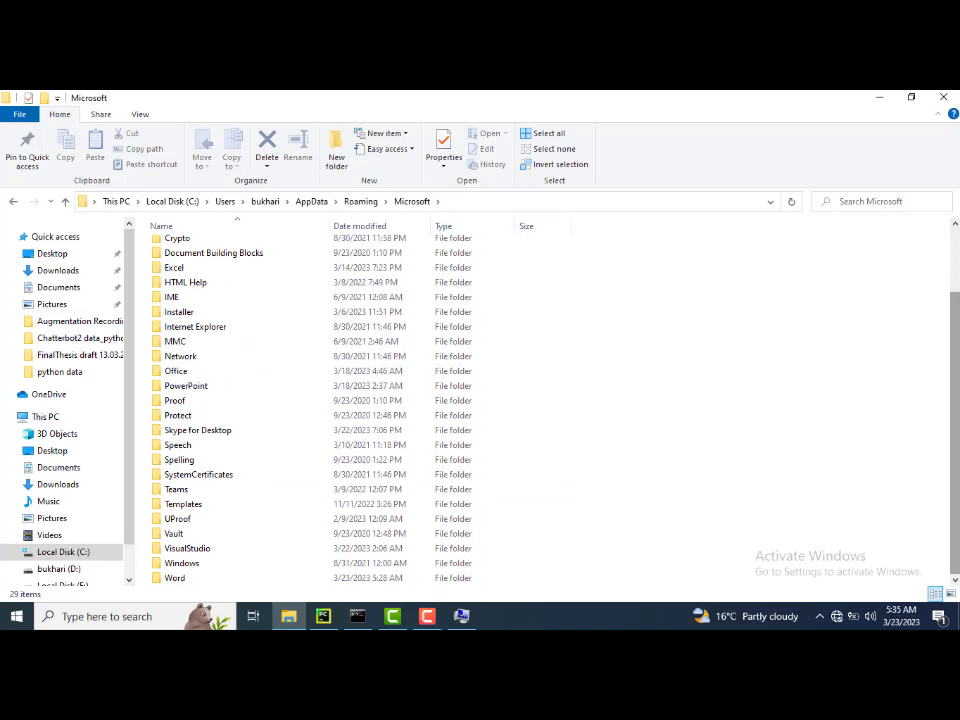
{"action": "double_click", "coordinate": [207, 568]}
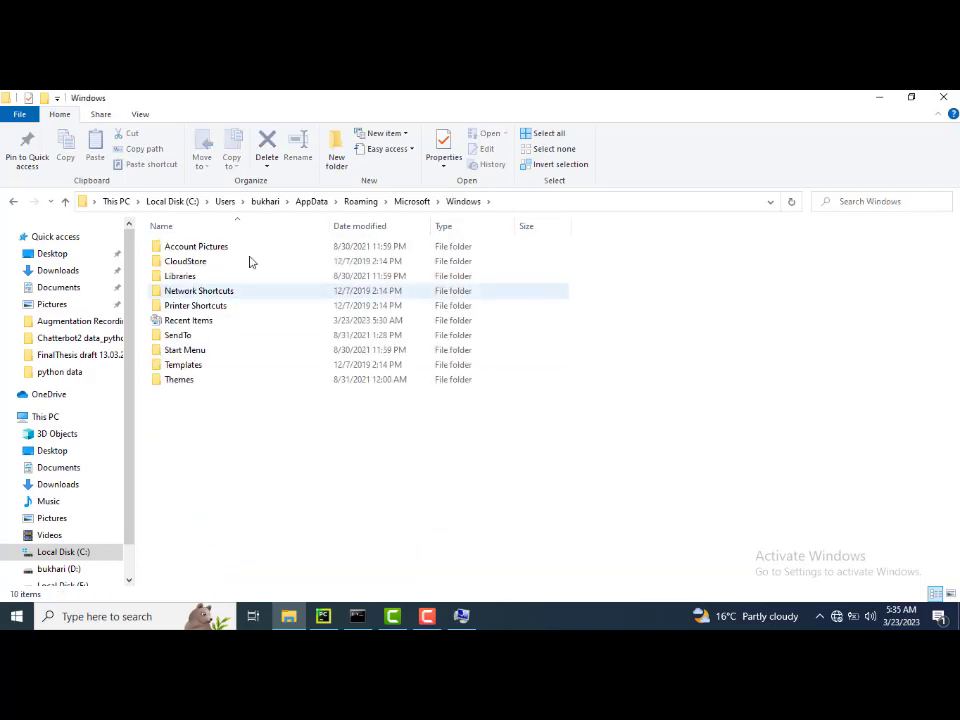
{"action": "left_click", "coordinate": [212, 358]}
{"action": "double_click", "coordinate": [212, 358]}
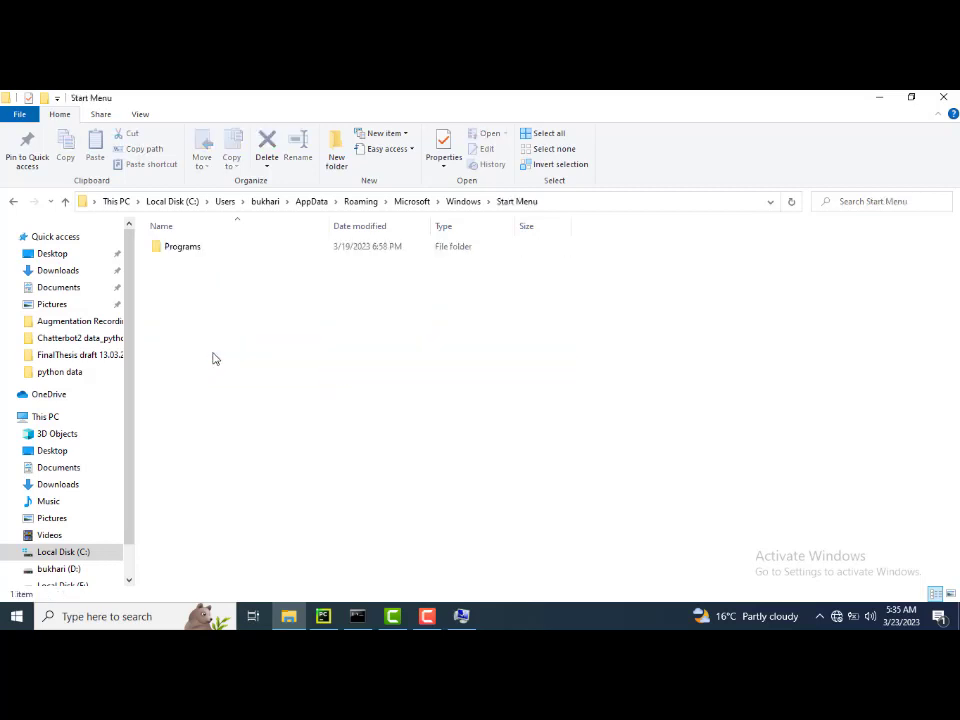
{"action": "double_click", "coordinate": [198, 250]}
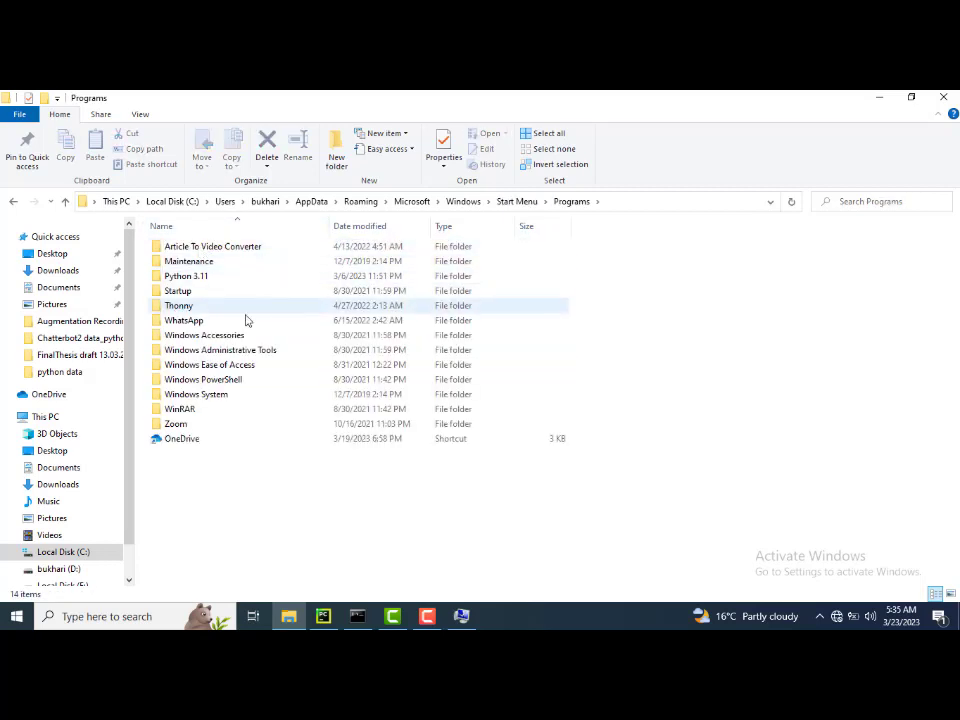
{"action": "double_click", "coordinate": [215, 283]}
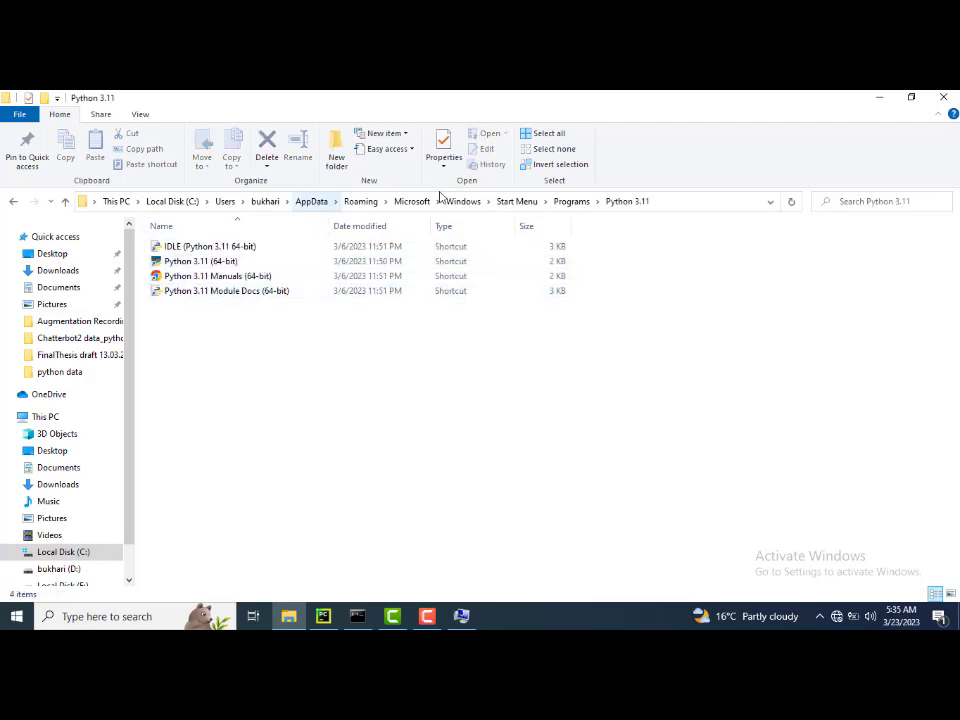
{"action": "left_click", "coordinate": [665, 205]}
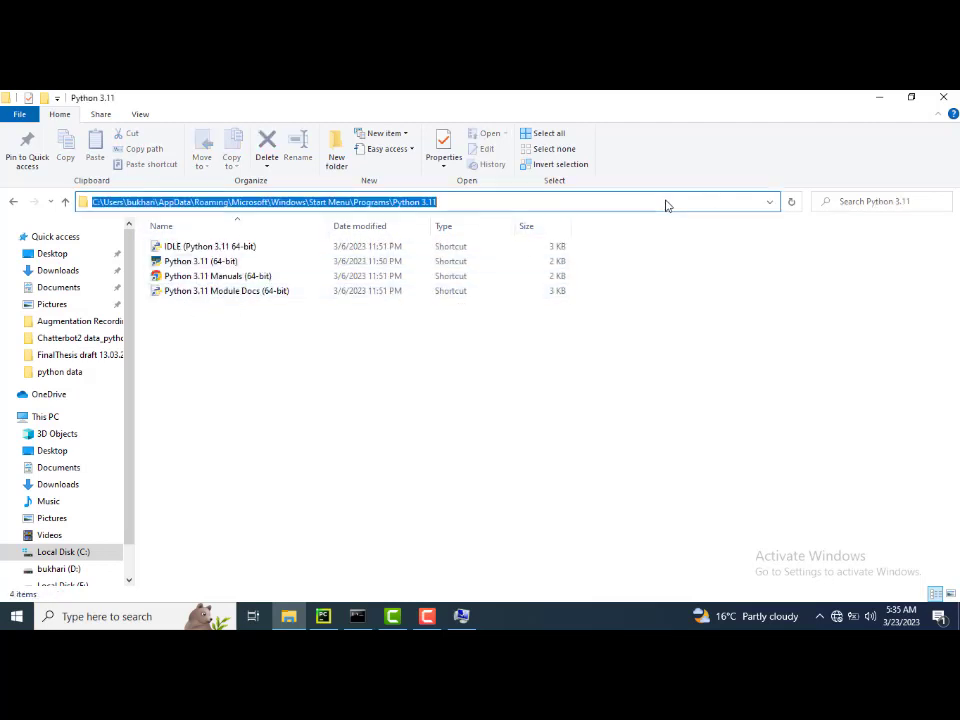
Append \scripts to the Python 3.11 folder's path in File Explorer and copy the complete path.
{"action": "left_click", "coordinate": [468, 203]}
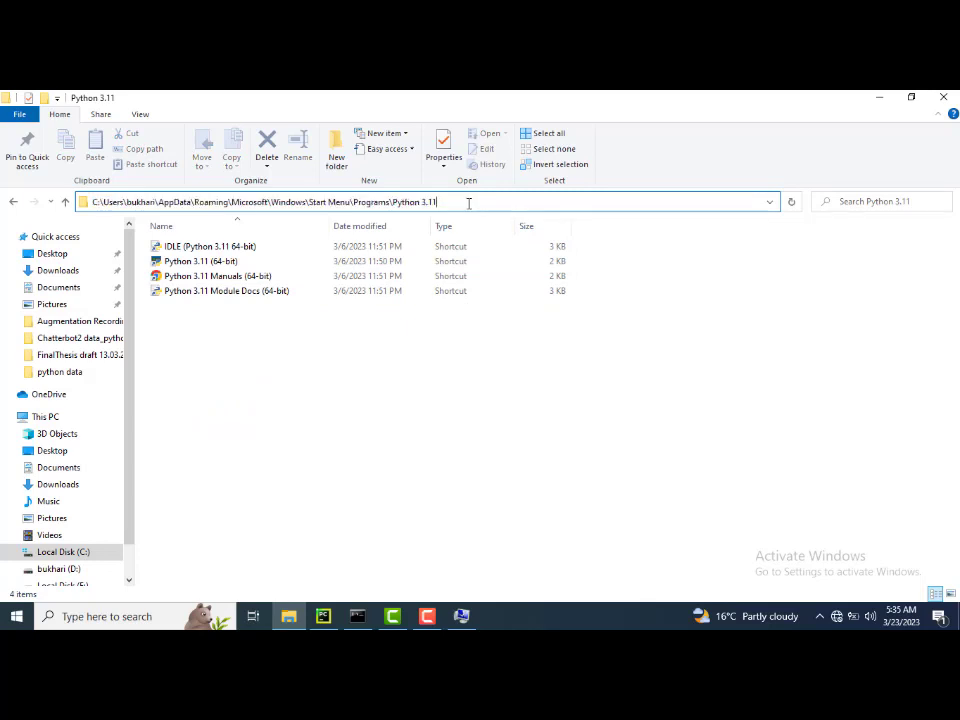
{"action": "type", "text": "\\"}
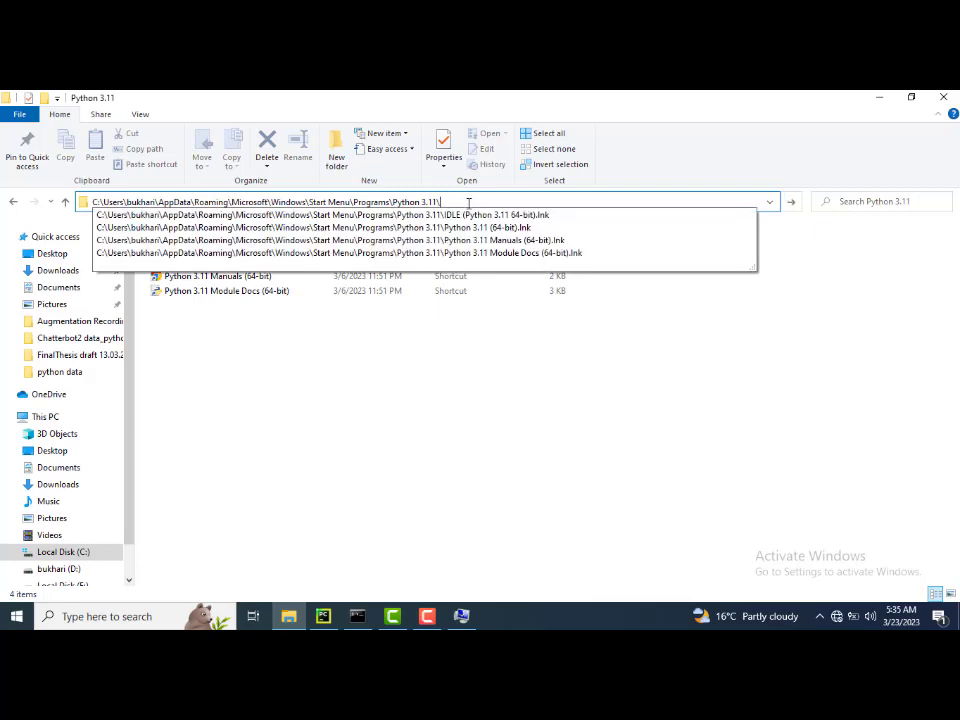
{"action": "type", "text": "scripts"}
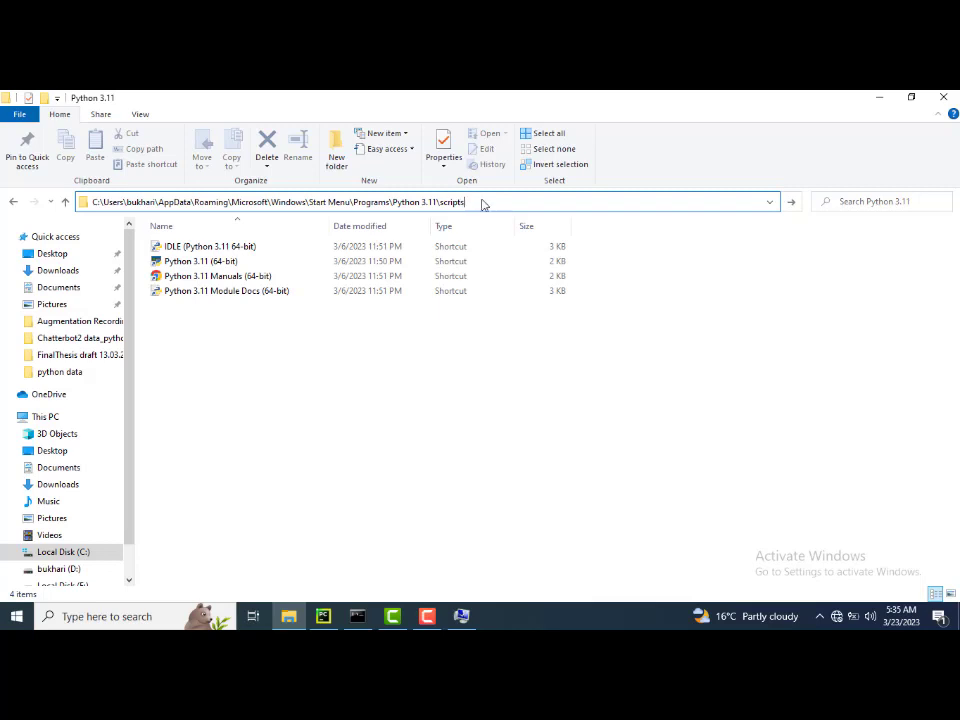
{"action": "key", "text": "ctrl+shift+Left"}
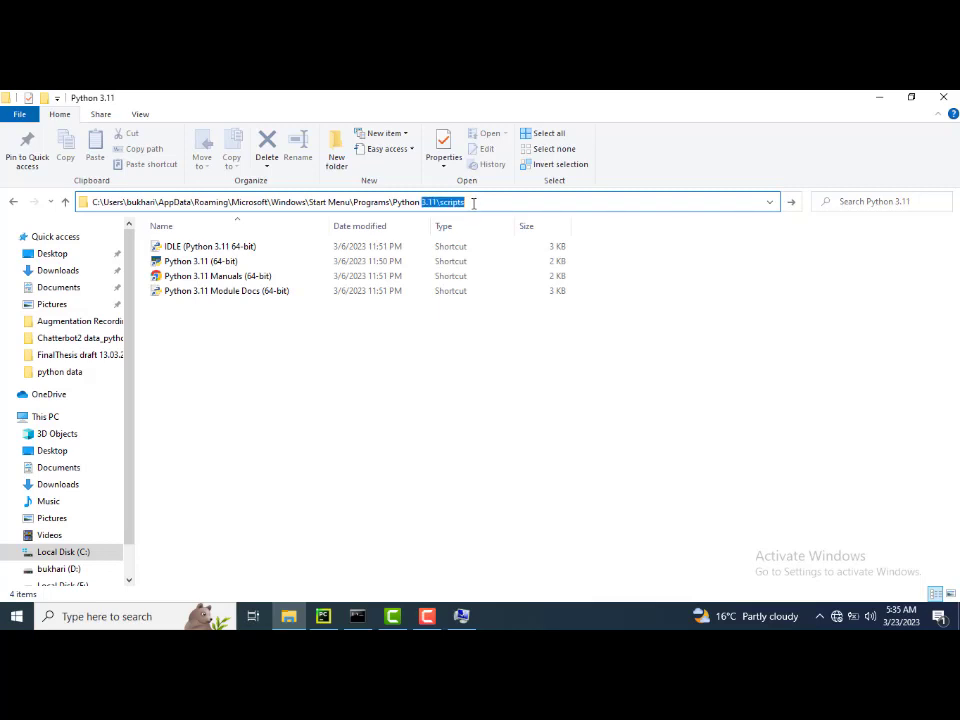
{"action": "left_click", "coordinate": [478, 202]}
{"action": "left_click_drag", "start_coordinate": [478, 202], "coordinate": [69, 216]}
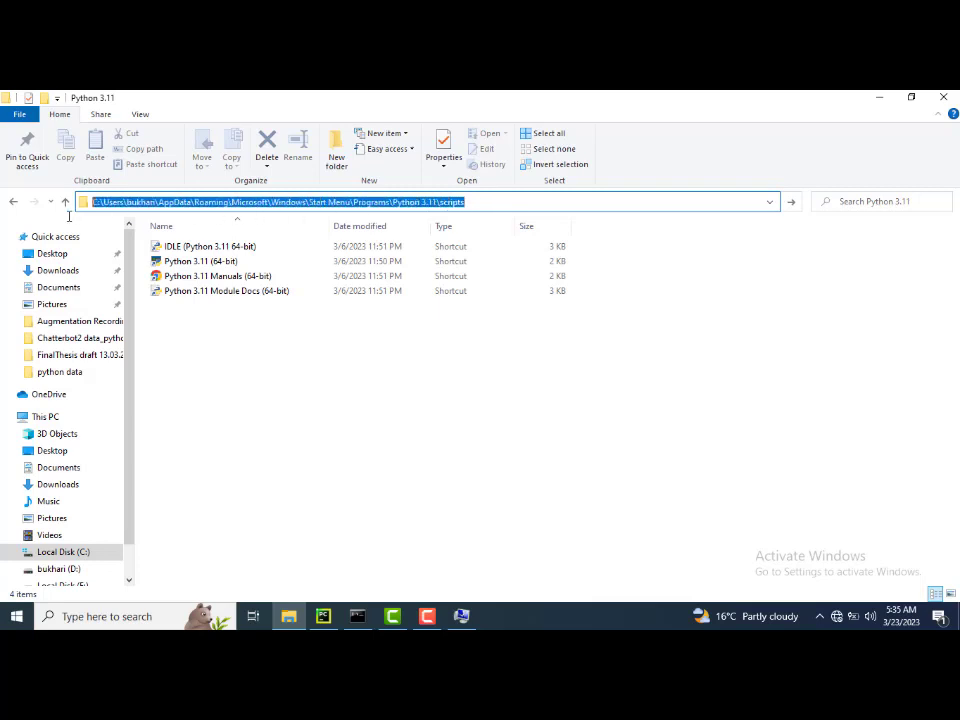
{"action": "right_click", "coordinate": [262, 202]}
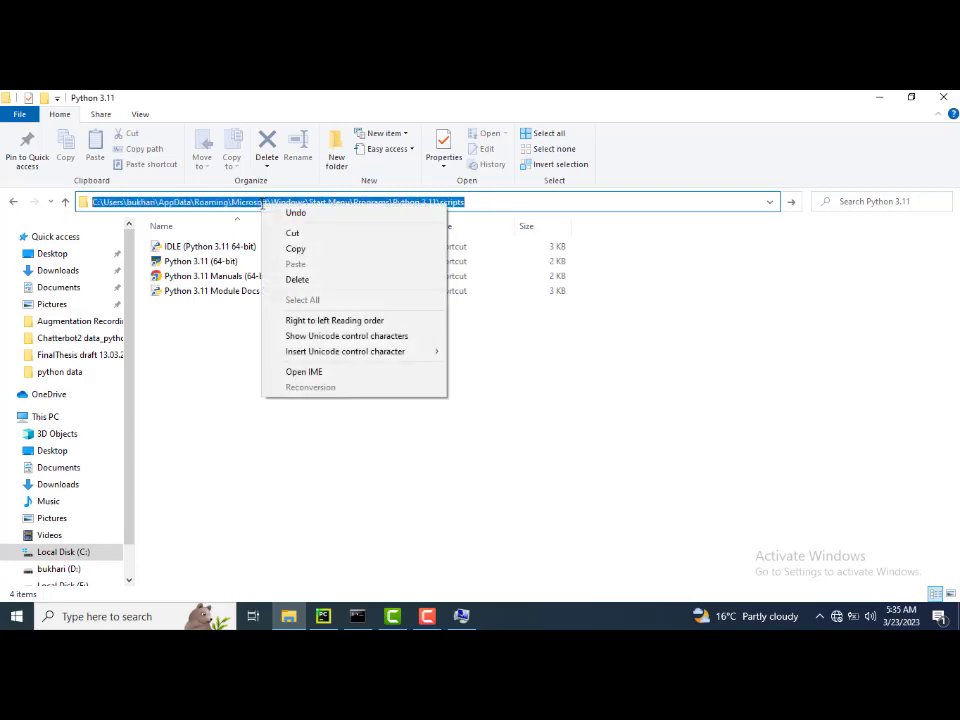
{"action": "left_click", "coordinate": [310, 257]}
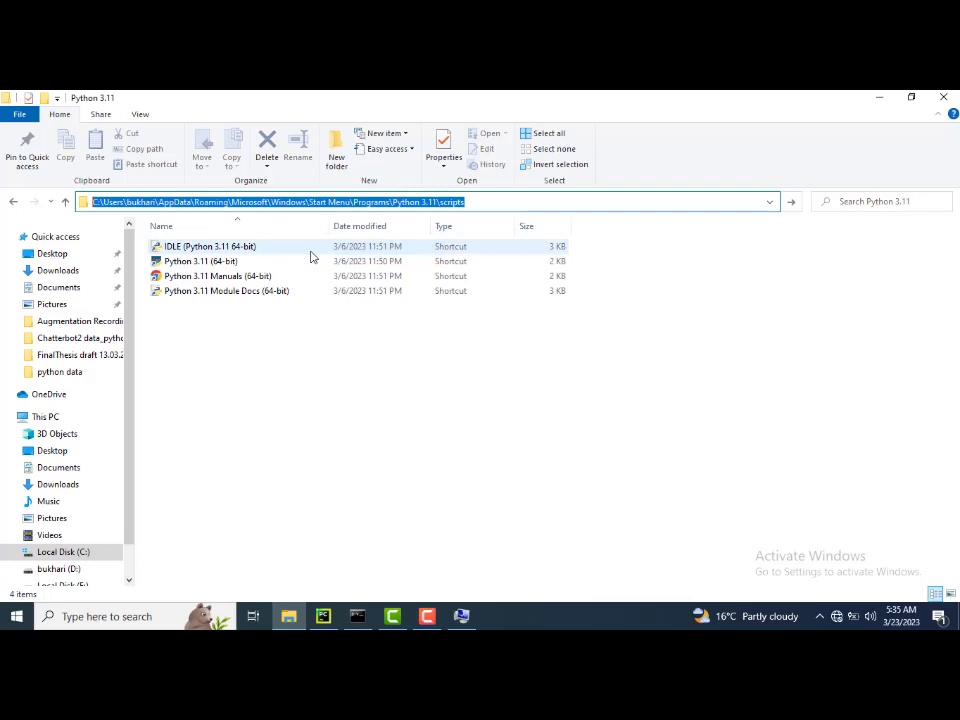
Return to the user Path variable's entry list and paste the copied scripts path as a new entry.
{"action": "left_click", "coordinate": [461, 616]}
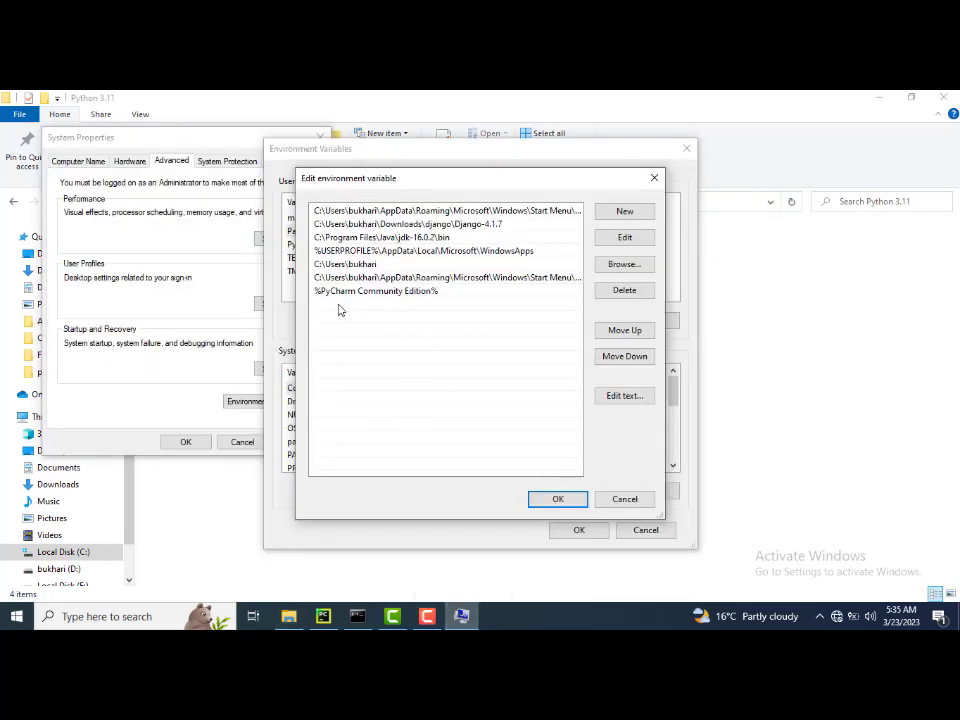
{"action": "left_click", "coordinate": [626, 214]}
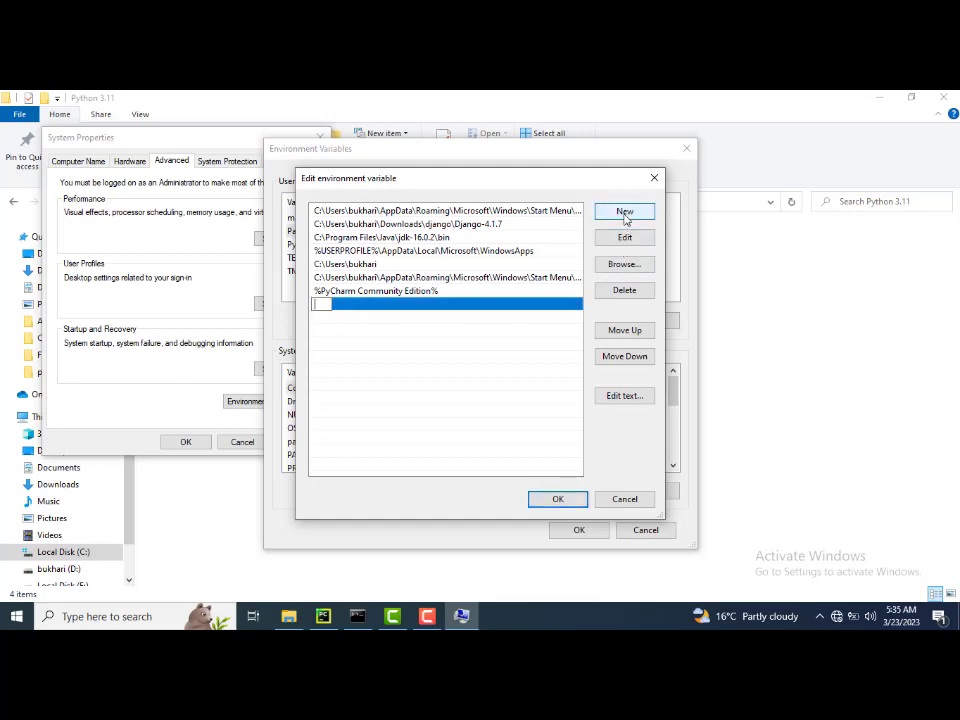
{"action": "right_click", "coordinate": [316, 306]}
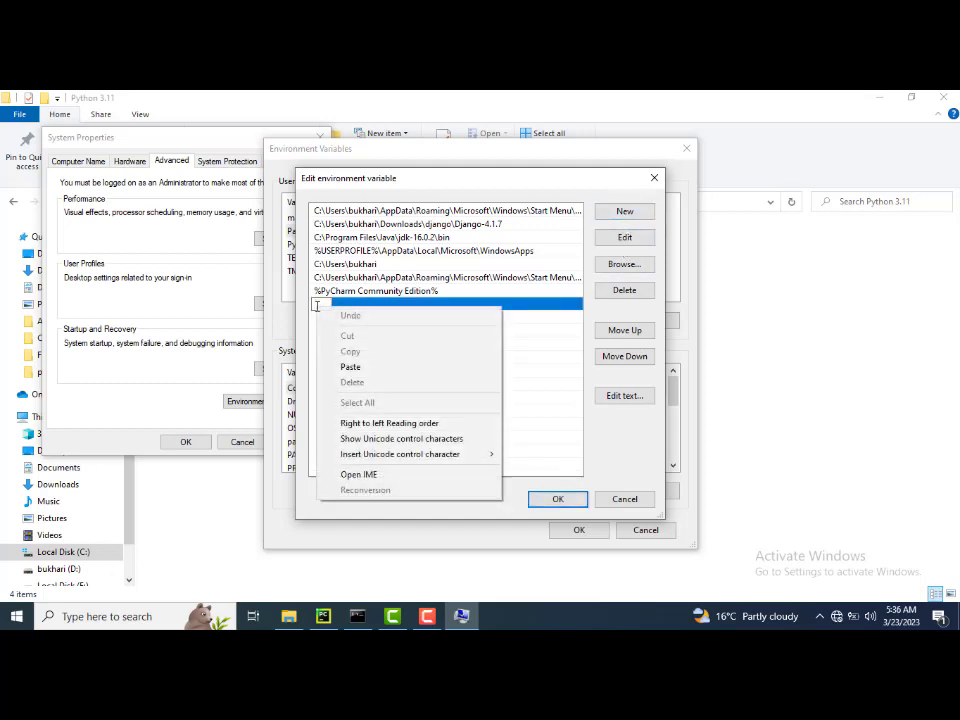
{"action": "left_click", "coordinate": [352, 367]}
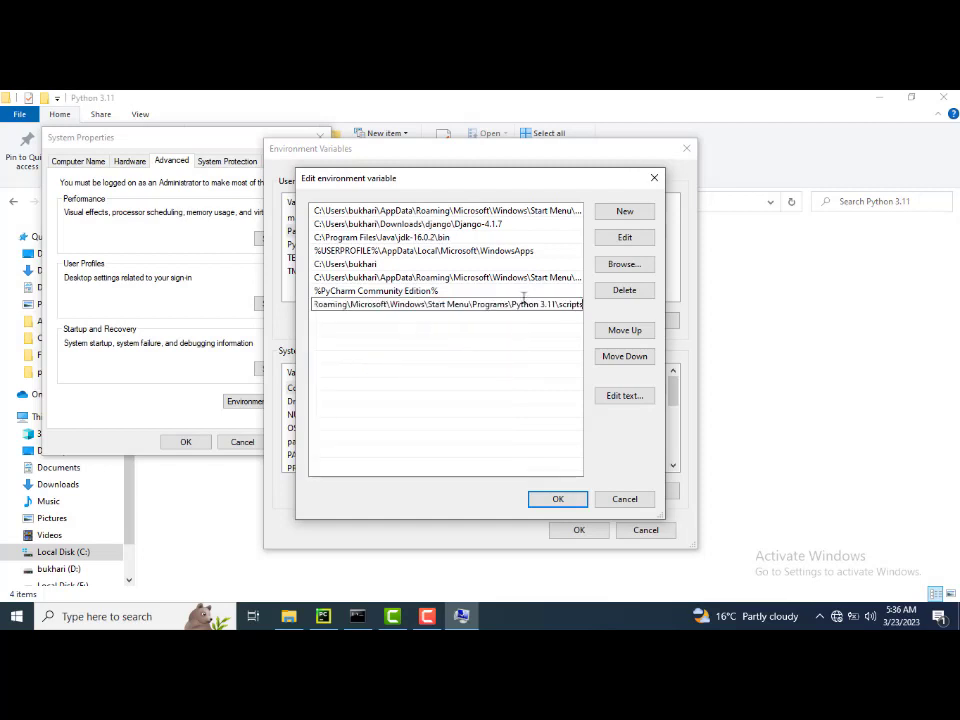
Move the new scripts entry up to second place in the Path list and confirm the edited variable.
{"action": "left_click", "coordinate": [622, 331]}
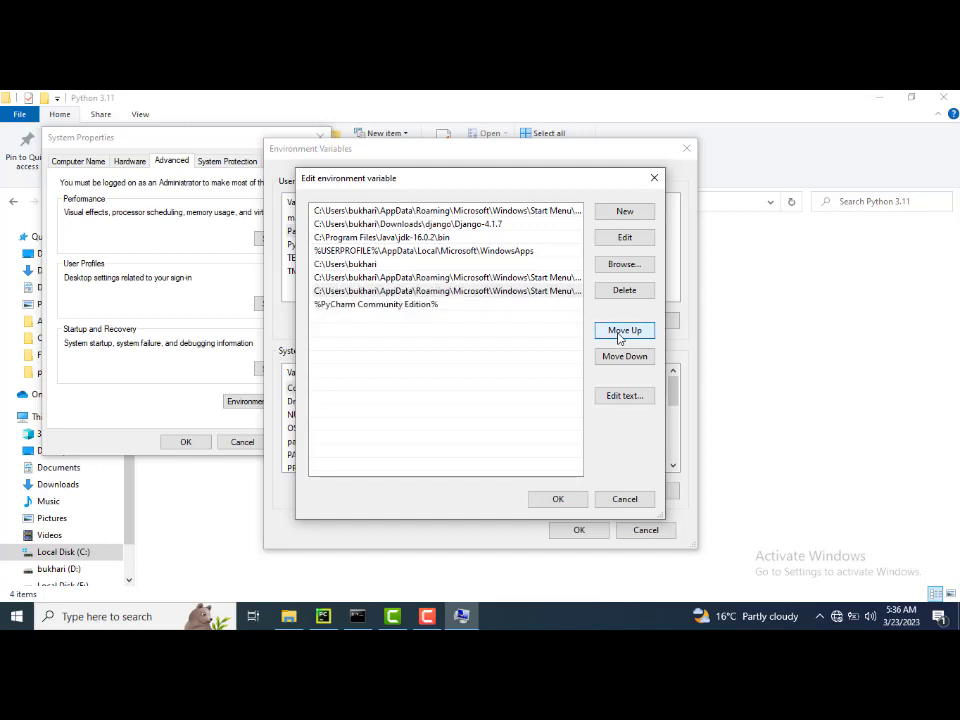
{"action": "left_click", "coordinate": [619, 334]}
{"action": "left_click", "coordinate": [619, 334]}
{"action": "left_click", "coordinate": [619, 334]}
{"action": "left_click", "coordinate": [619, 334]}
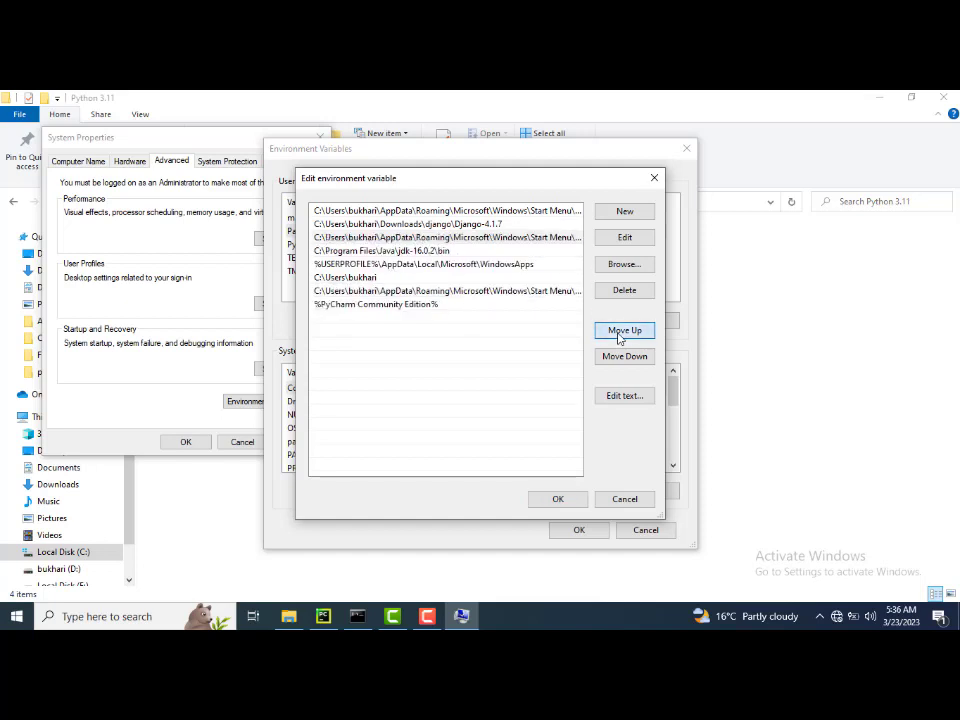
{"action": "left_click", "coordinate": [619, 334]}
{"action": "left_click", "coordinate": [619, 334]}
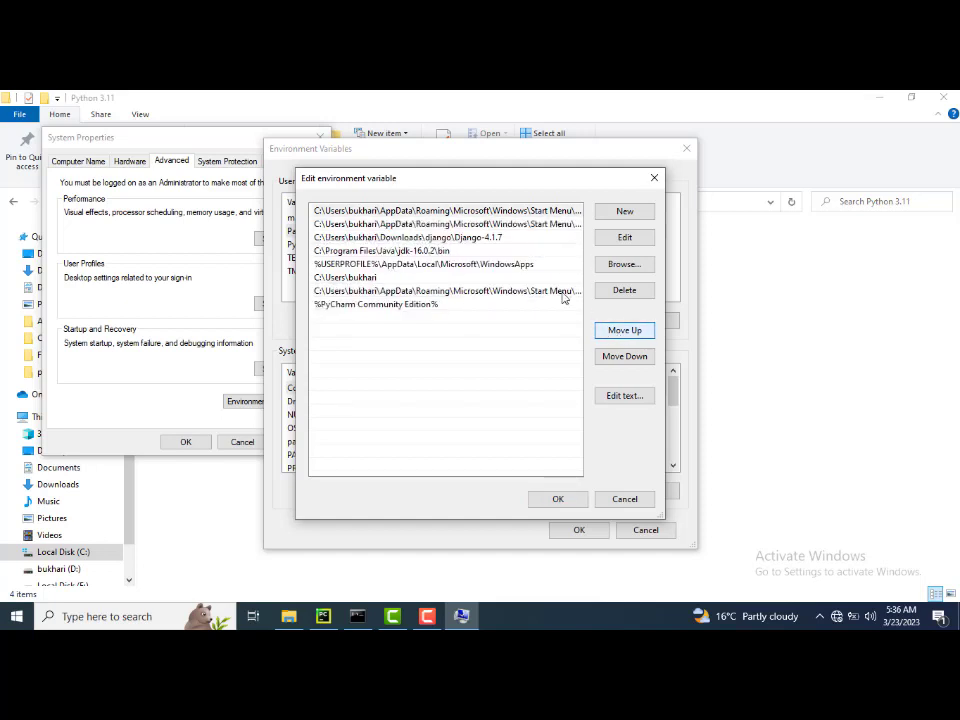
{"action": "left_click", "coordinate": [505, 213]}
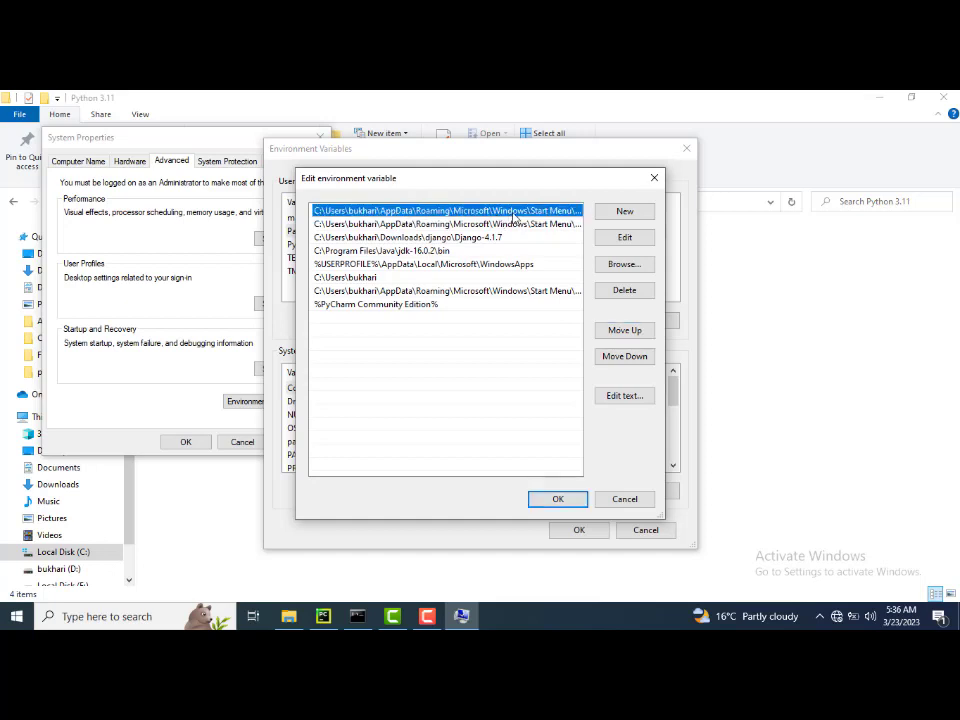
{"action": "left_click", "coordinate": [559, 500]}
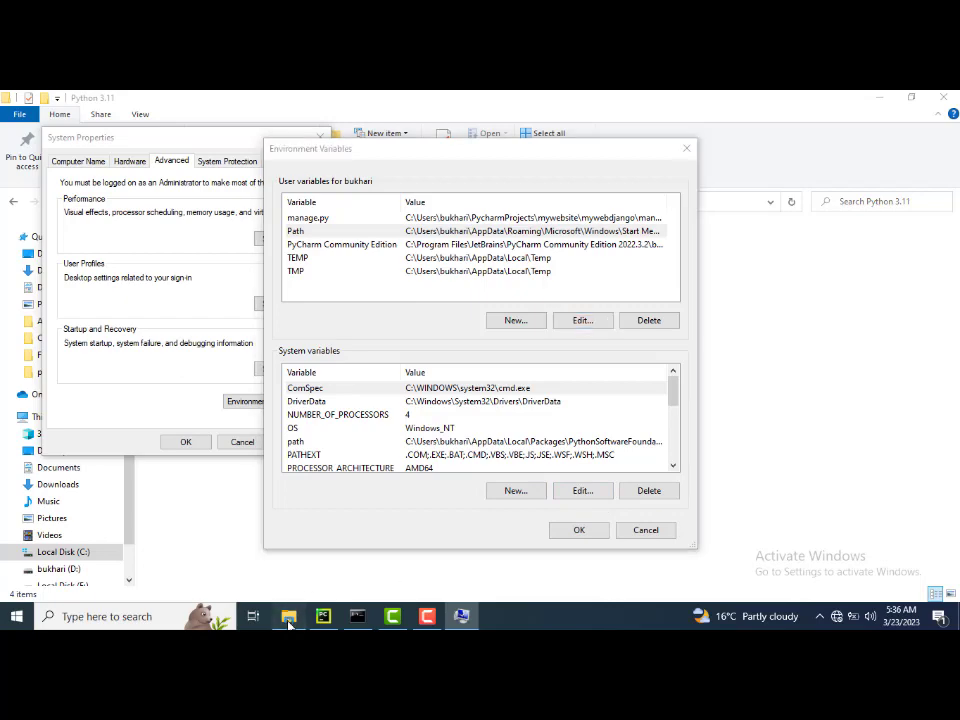
In File Explorer, browse the D: drive to python data\path set and view the Capture picture for the alternative Python paths.
{"action": "left_click", "coordinate": [217, 463]}
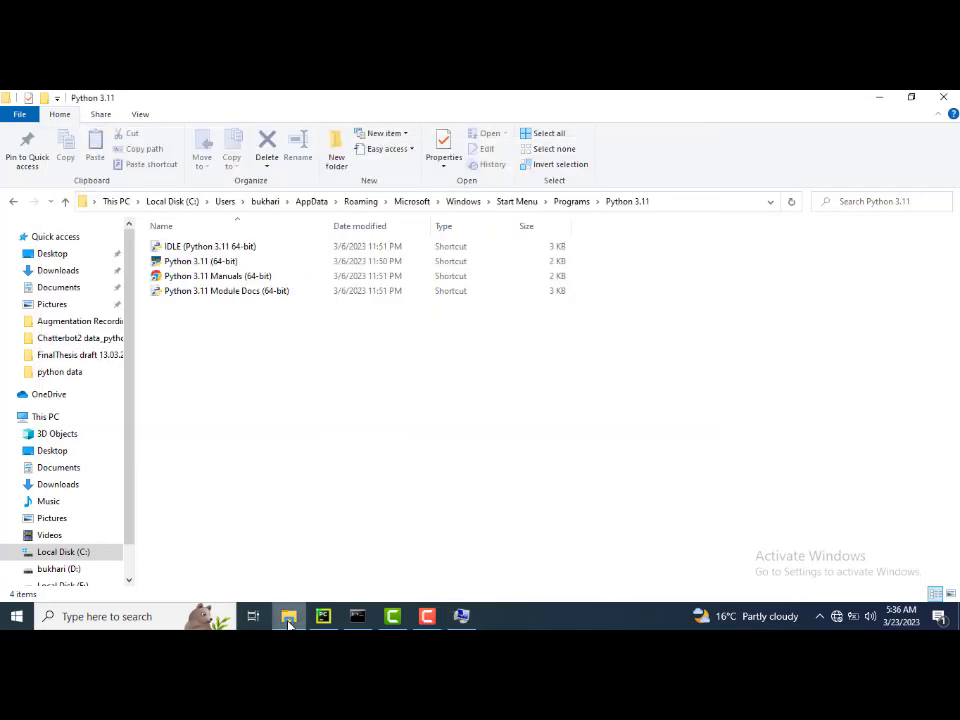
{"action": "left_click", "coordinate": [60, 569]}
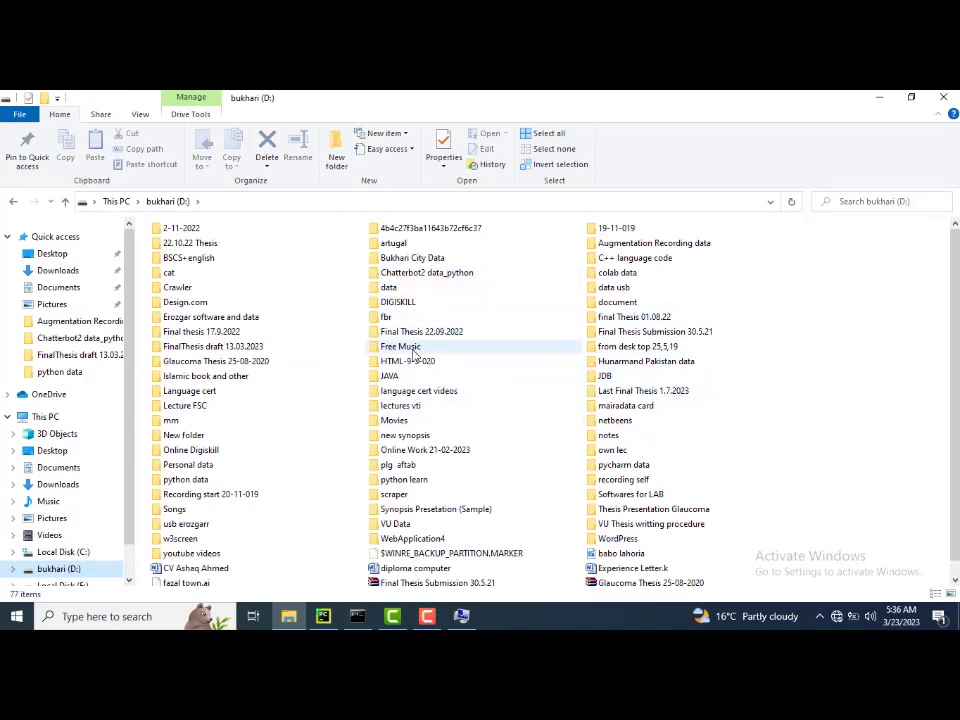
{"action": "left_click_drag", "start_coordinate": [956, 311], "coordinate": [955, 327]}
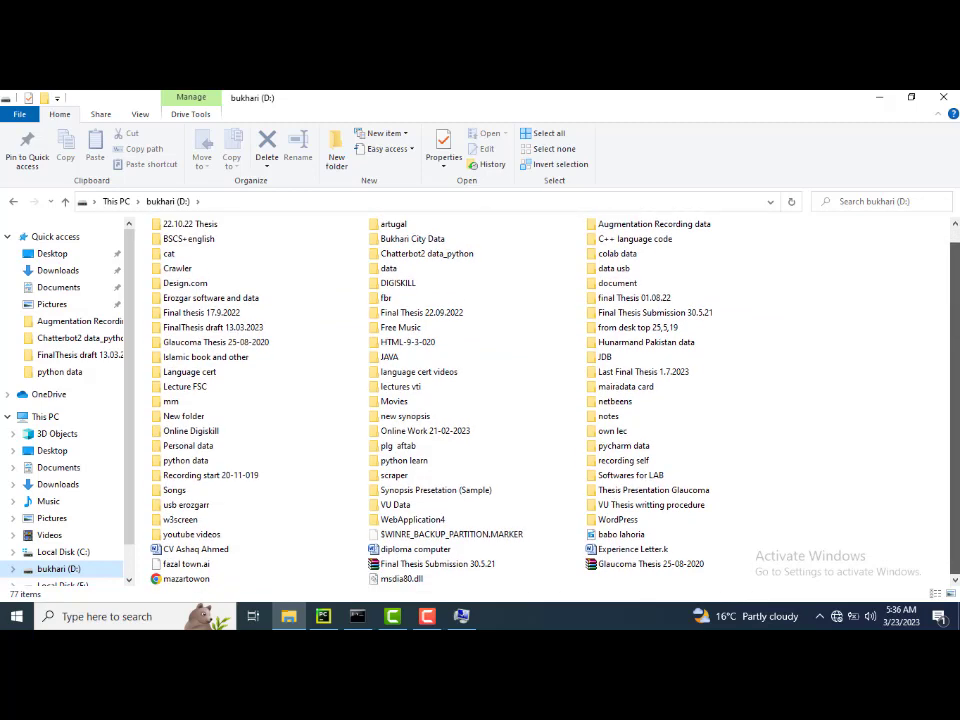
{"action": "double_click", "coordinate": [246, 462]}
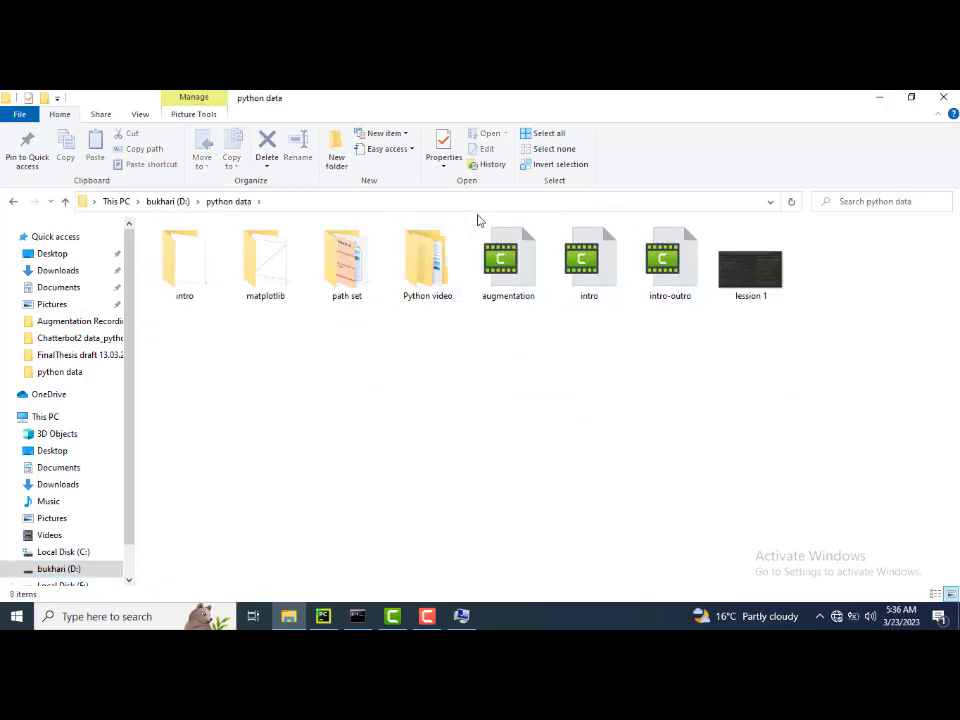
{"action": "double_click", "coordinate": [346, 285]}
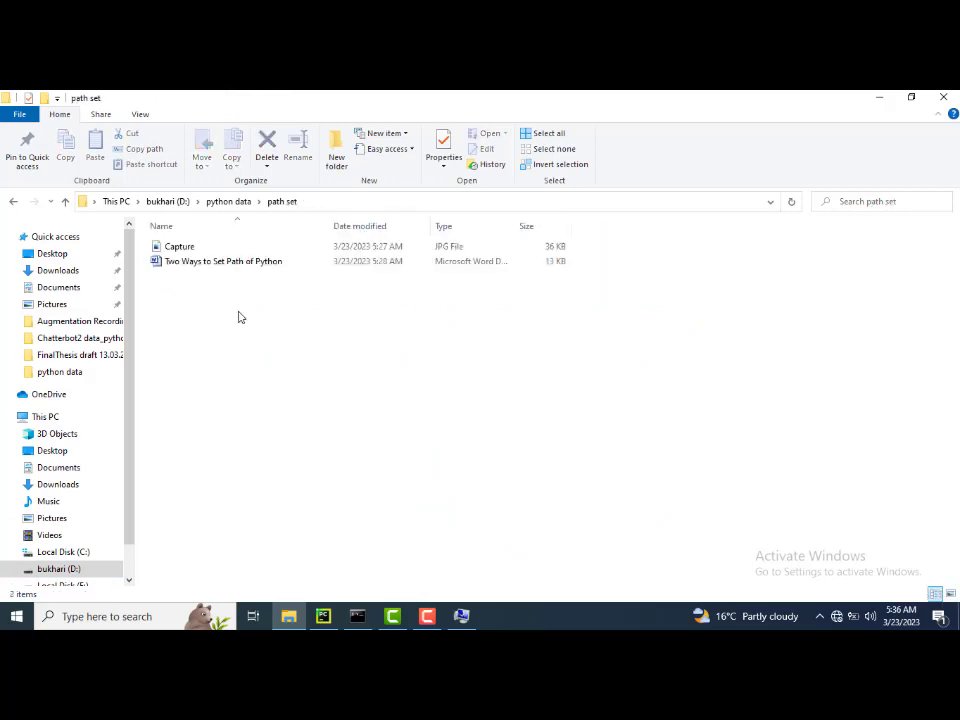
{"action": "double_click", "coordinate": [261, 245]}
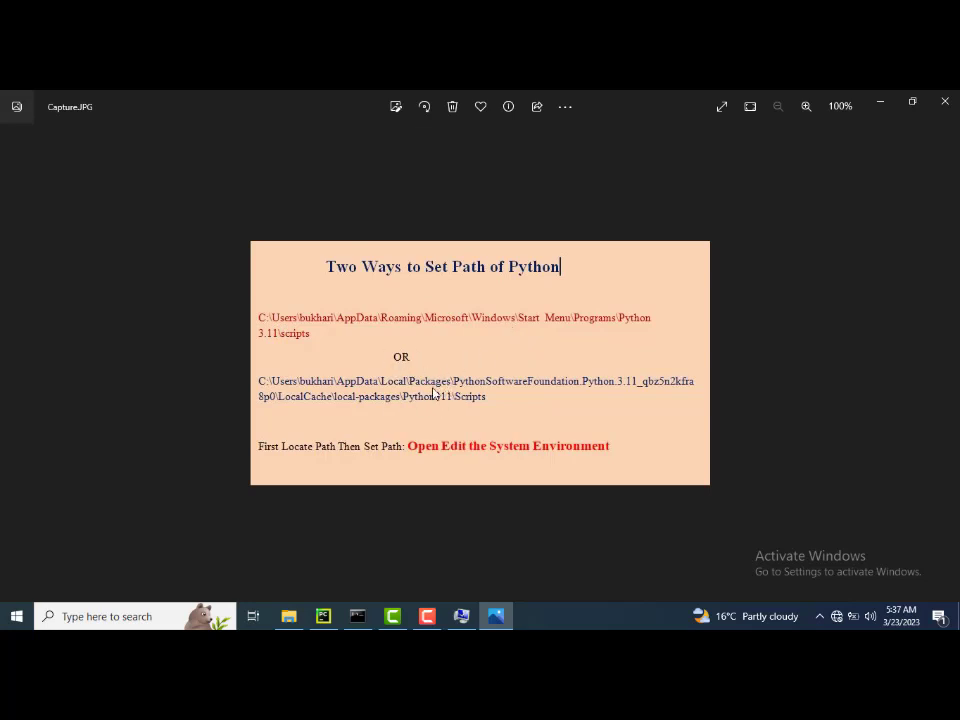
{"action": "left_click", "coordinate": [147, 619]}
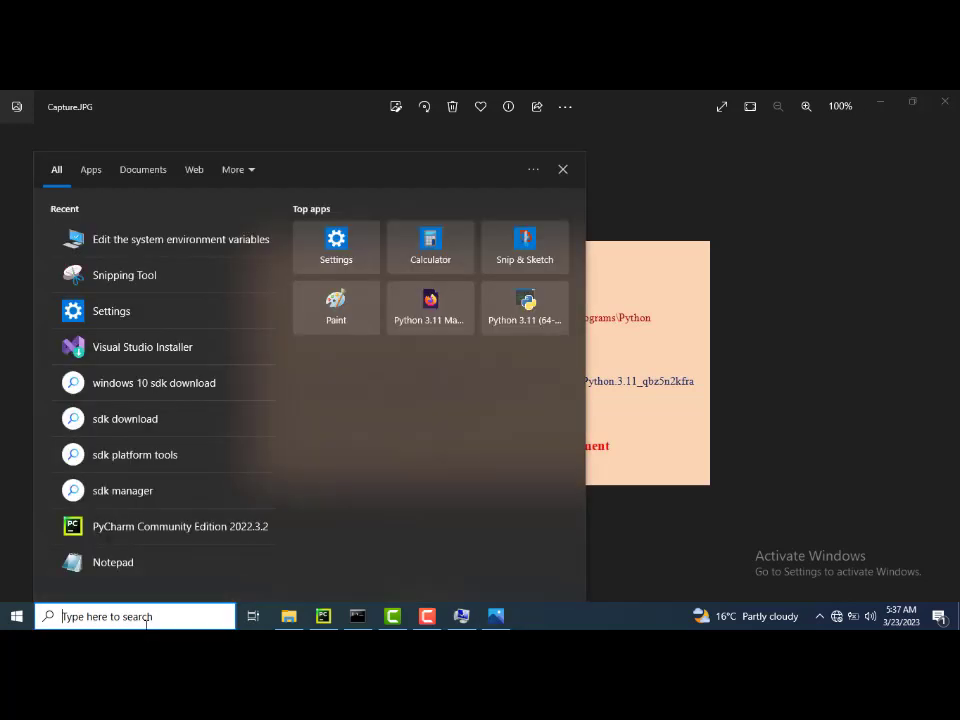
{"action": "type", "text": "p"}
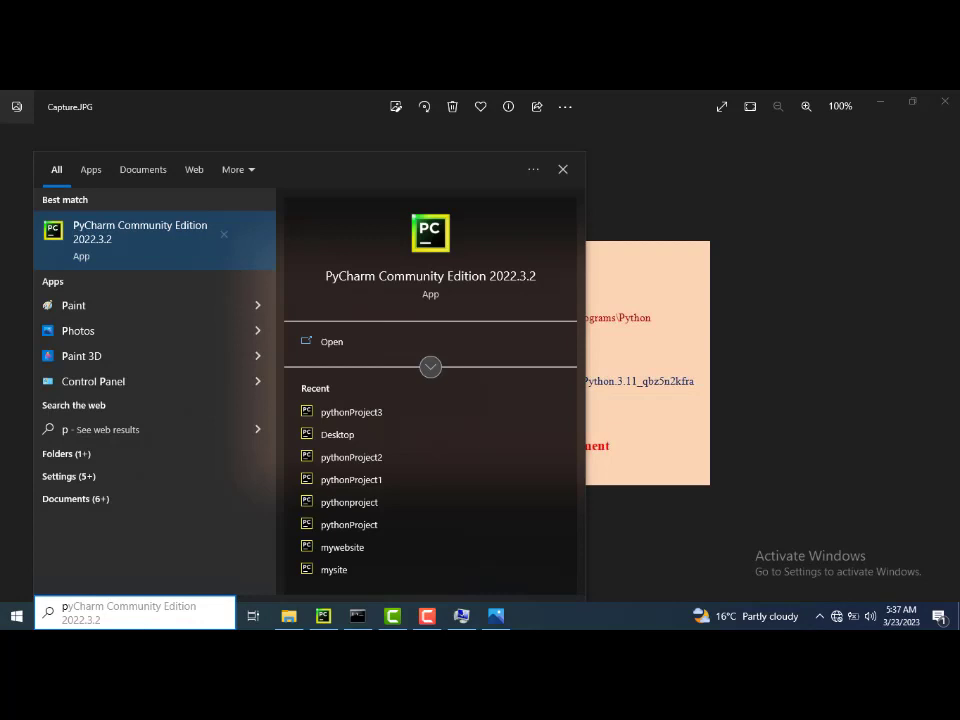
Return to File Explorer and browse the C: drive to the AppData\Local folder inside the current user's profile folder.
{"action": "left_click", "coordinate": [290, 615]}
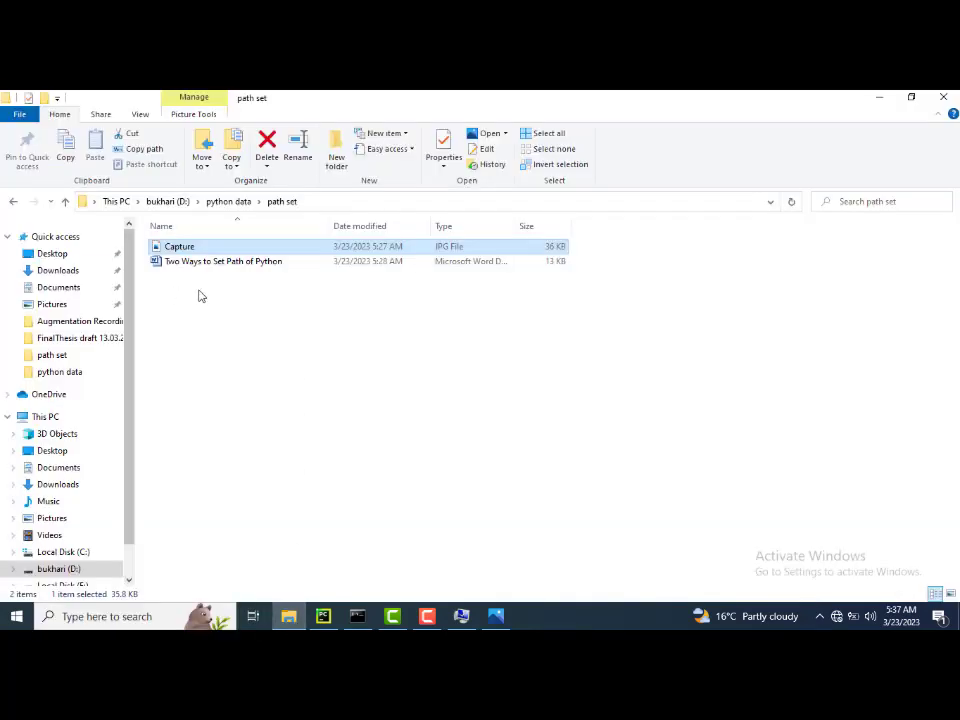
{"action": "left_click", "coordinate": [63, 552]}
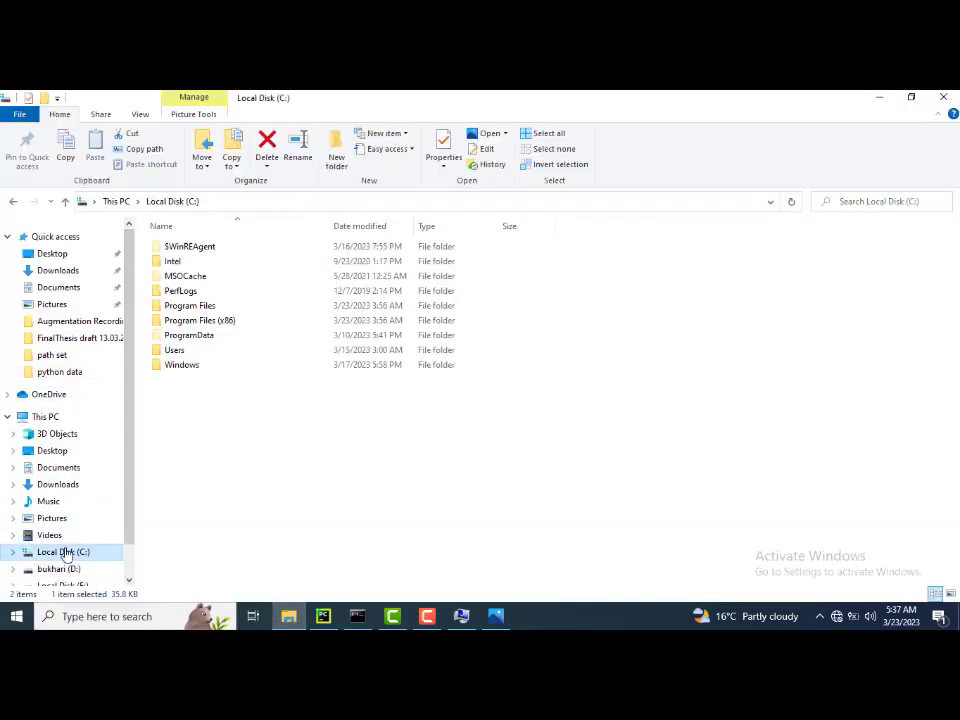
{"action": "double_click", "coordinate": [185, 352]}
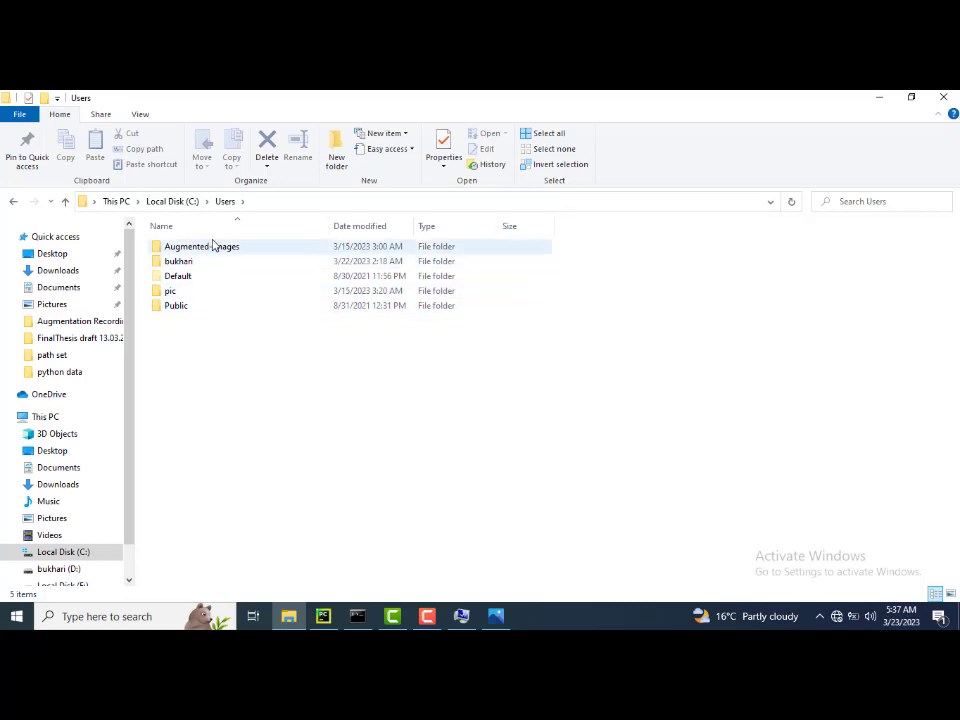
{"action": "double_click", "coordinate": [180, 261]}
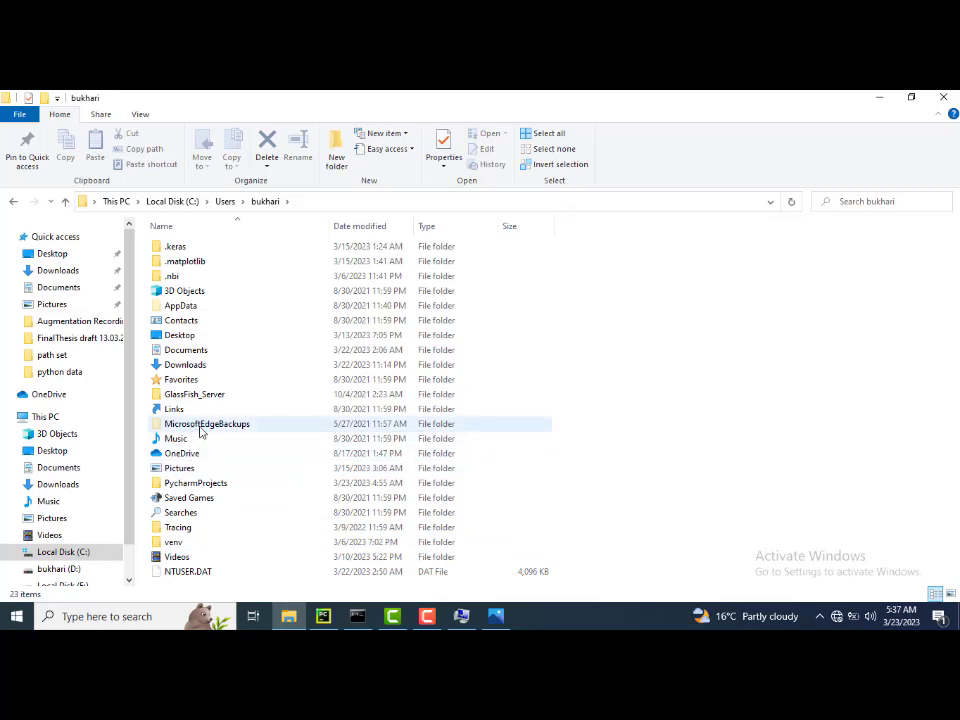
{"action": "double_click", "coordinate": [207, 309]}
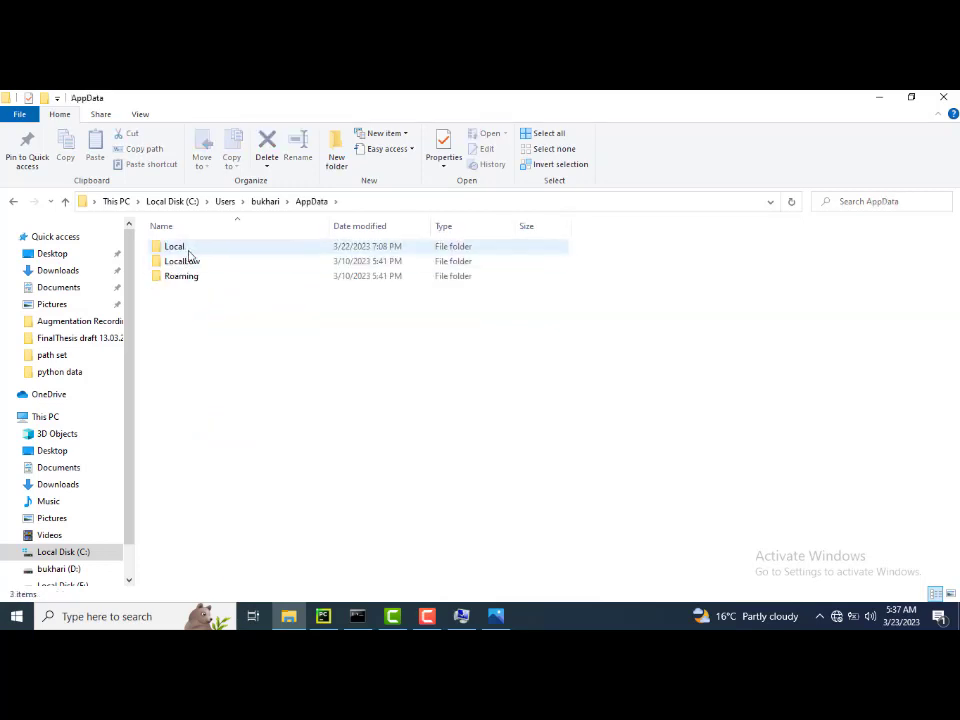
{"action": "double_click", "coordinate": [194, 252]}
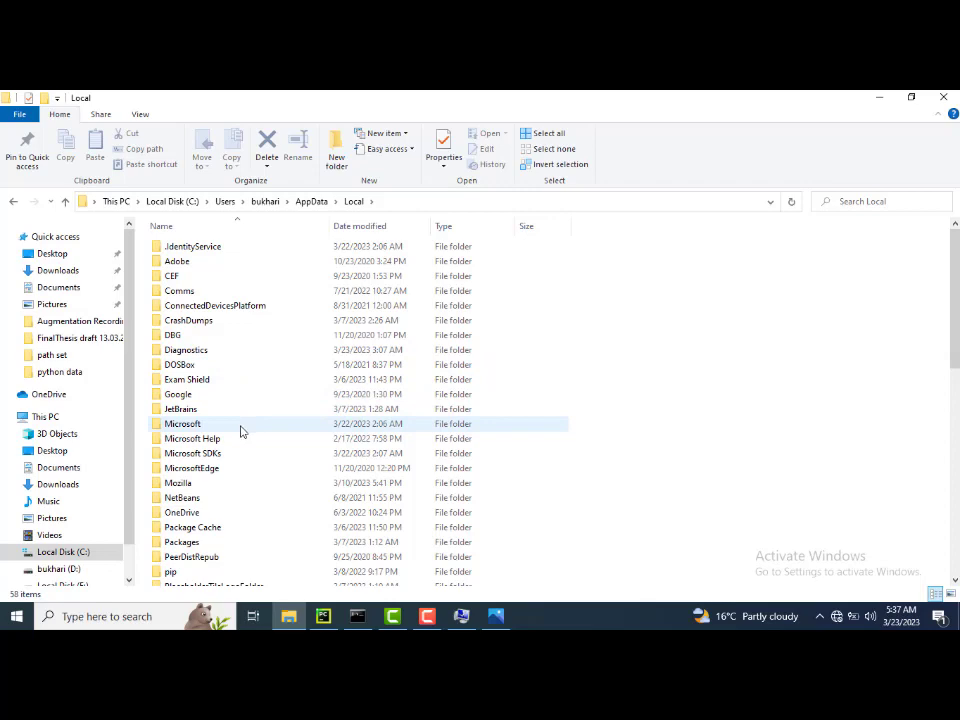
Browse from Local to Programs\Python\Python311\Scripts.
{"action": "left_click_drag", "start_coordinate": [955, 285], "coordinate": [955, 353]}
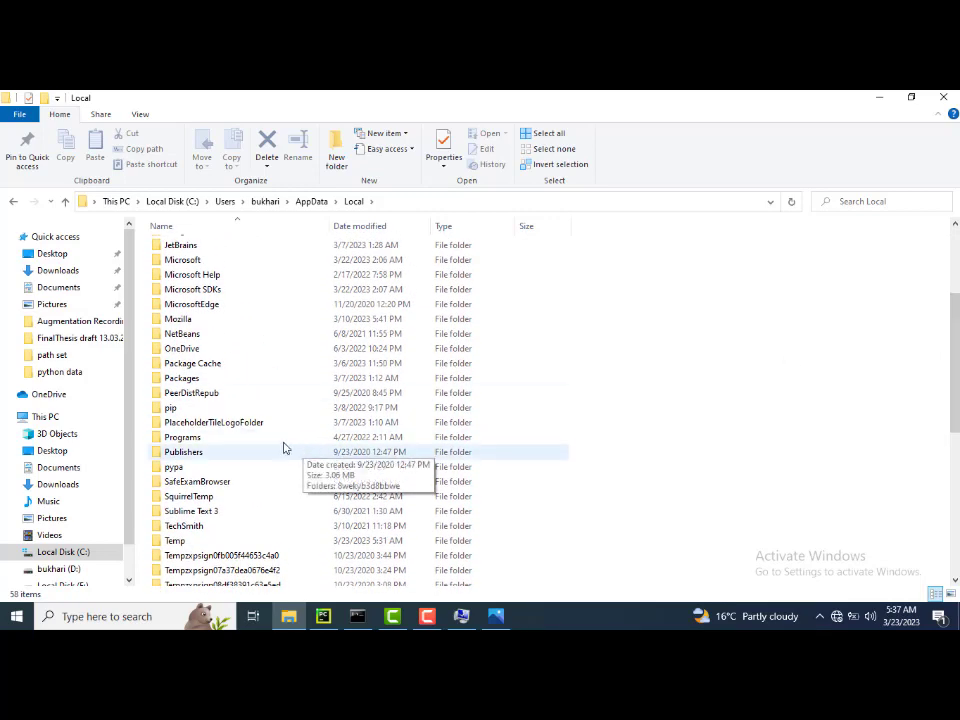
{"action": "double_click", "coordinate": [253, 444]}
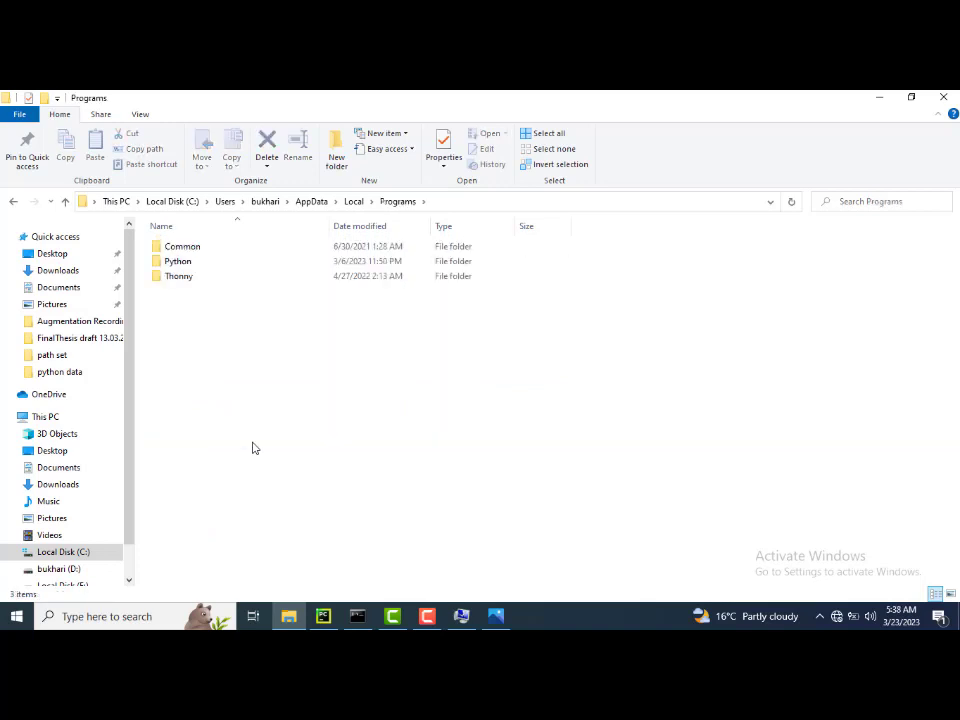
{"action": "double_click", "coordinate": [203, 270]}
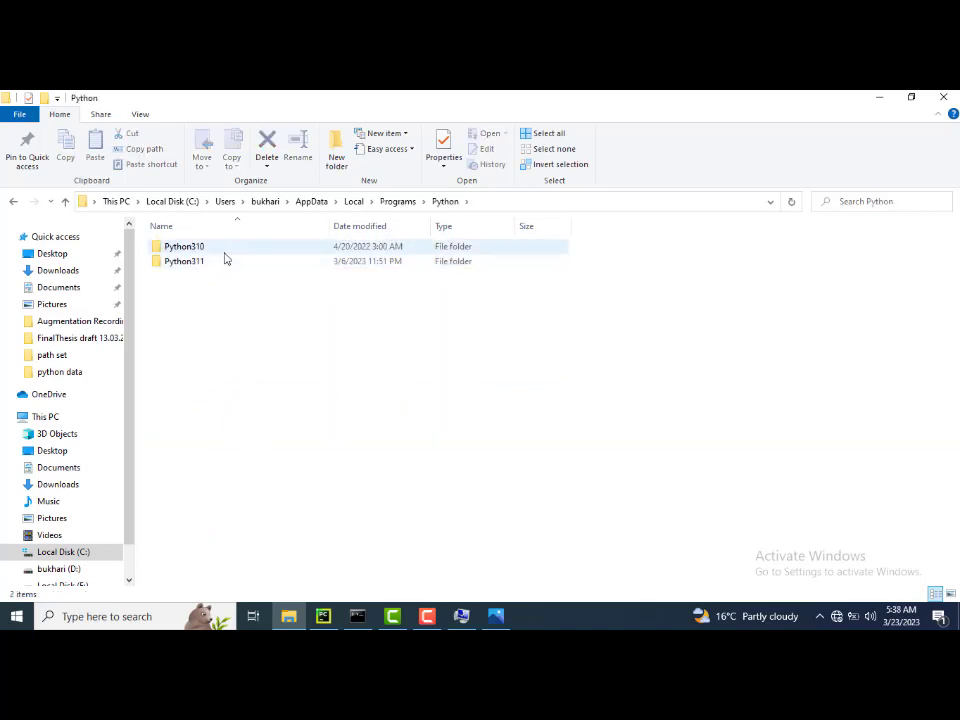
{"action": "double_click", "coordinate": [221, 263]}
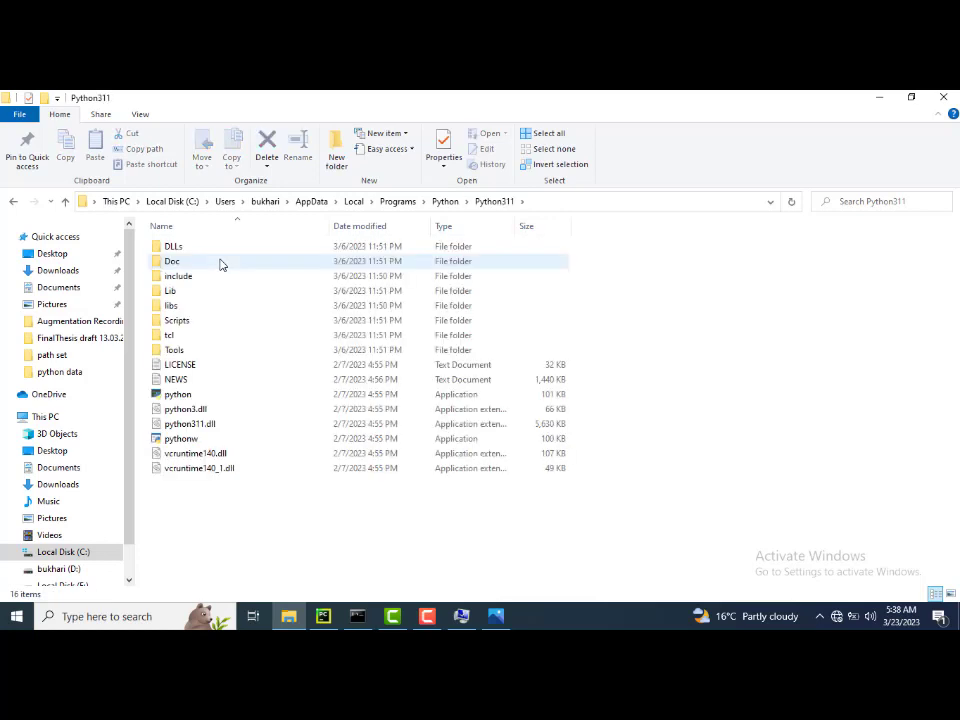
{"action": "double_click", "coordinate": [209, 322]}
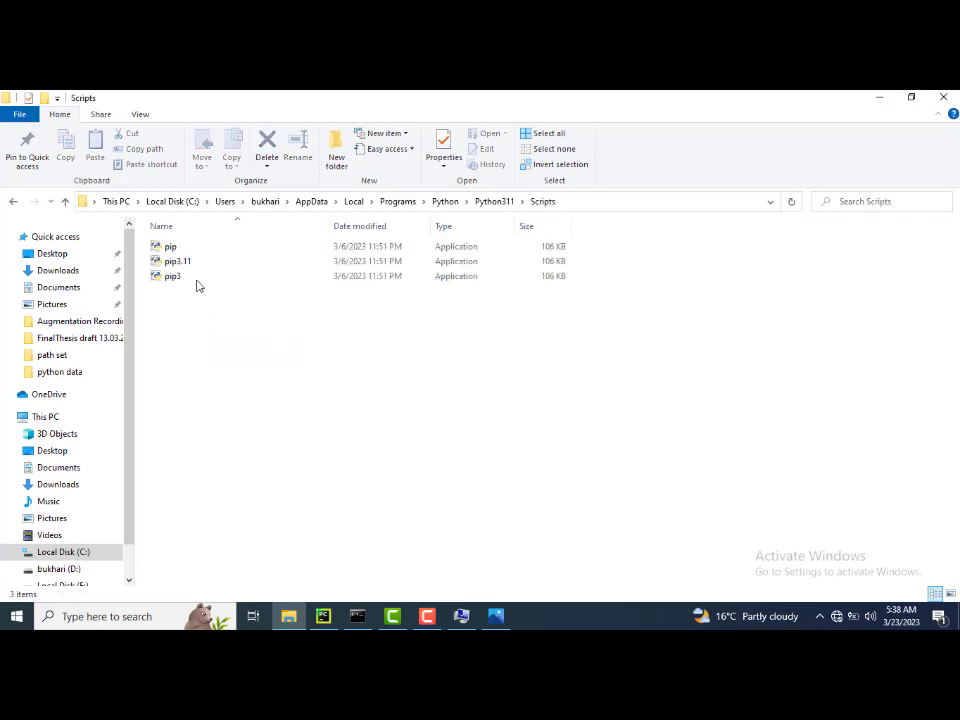
Show the full path of the Scripts folder, and go back up to the AppData\Local folder.
{"action": "left_click", "coordinate": [599, 204]}
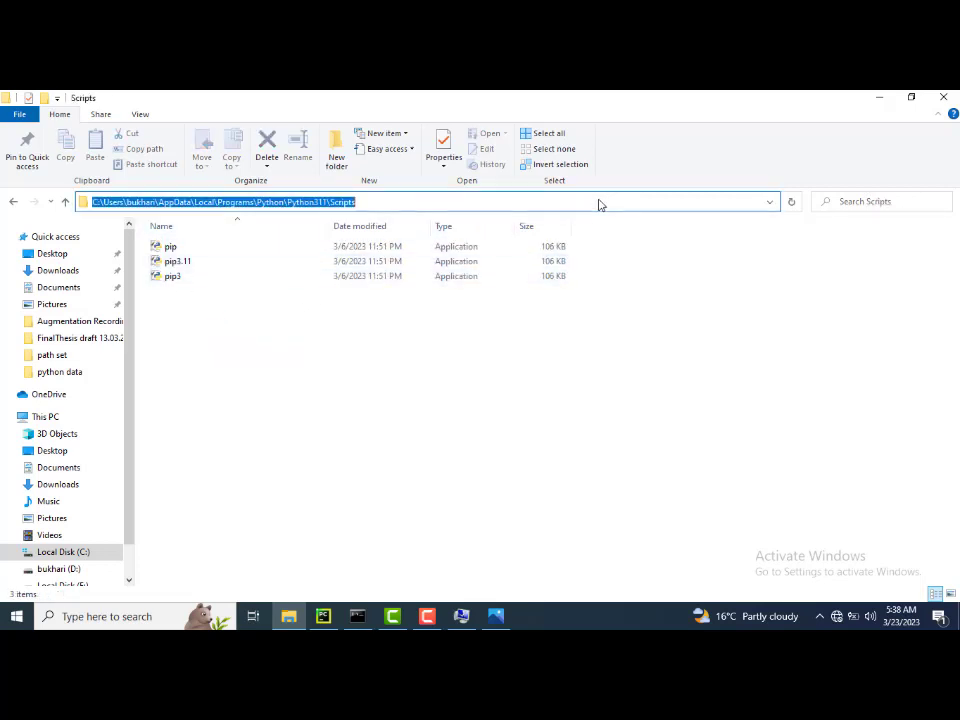
{"action": "left_click", "coordinate": [463, 205]}
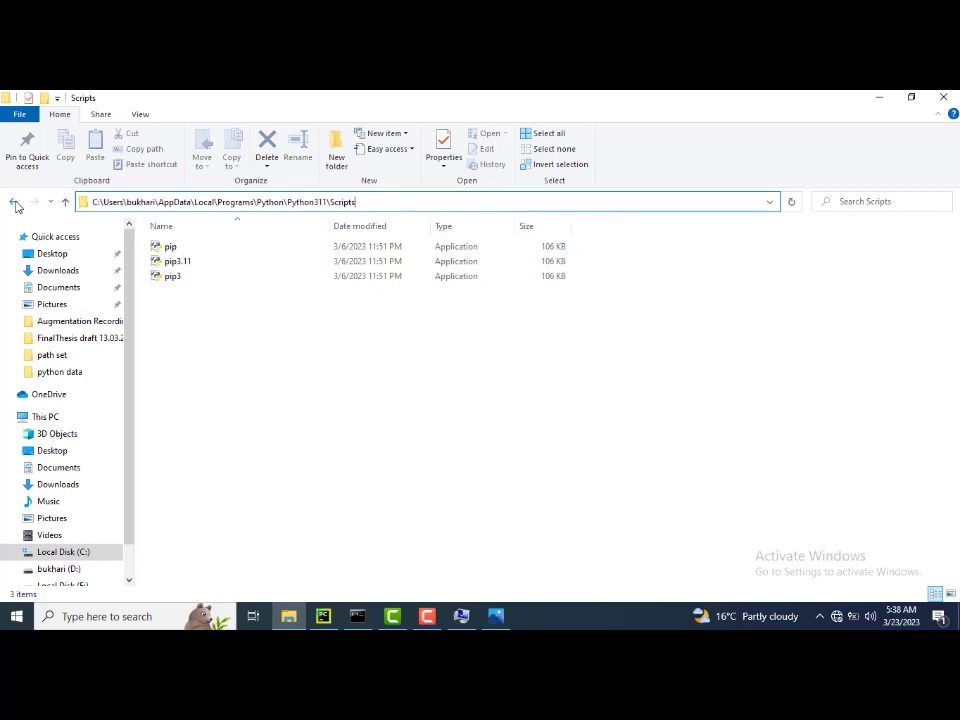
{"action": "left_click", "coordinate": [14, 203]}
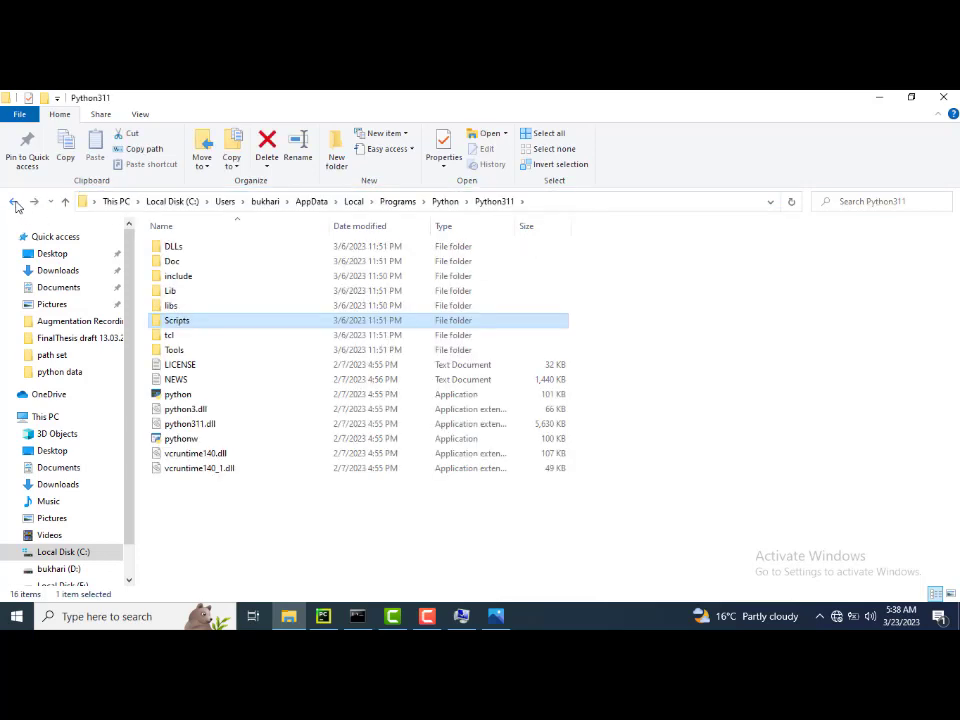
{"action": "left_click", "coordinate": [14, 203]}
{"action": "left_click", "coordinate": [14, 203]}
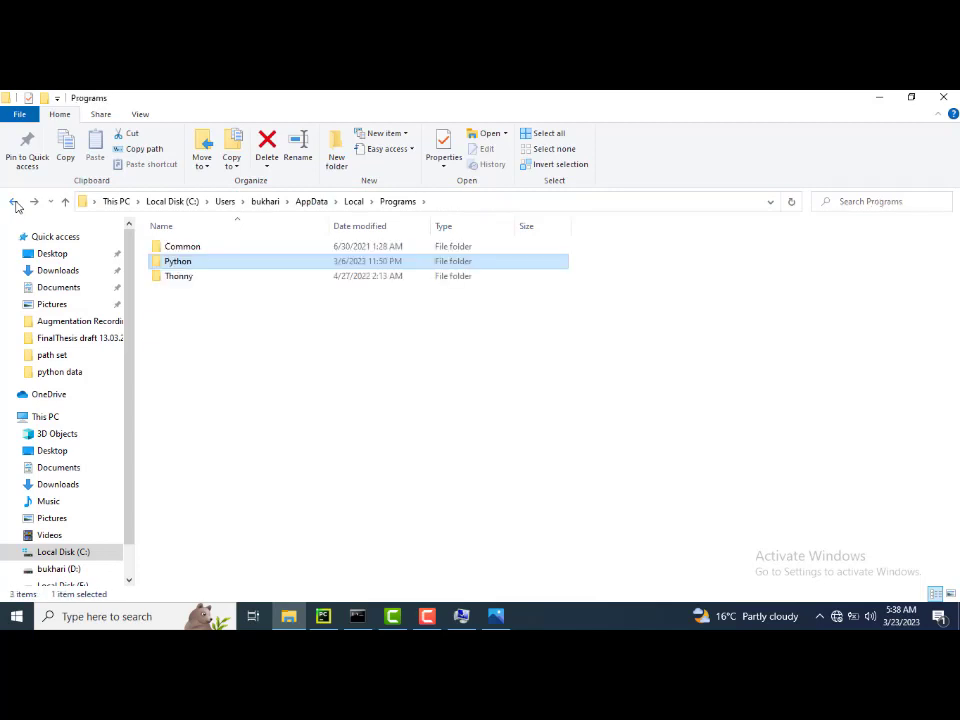
{"action": "left_click", "coordinate": [14, 203]}
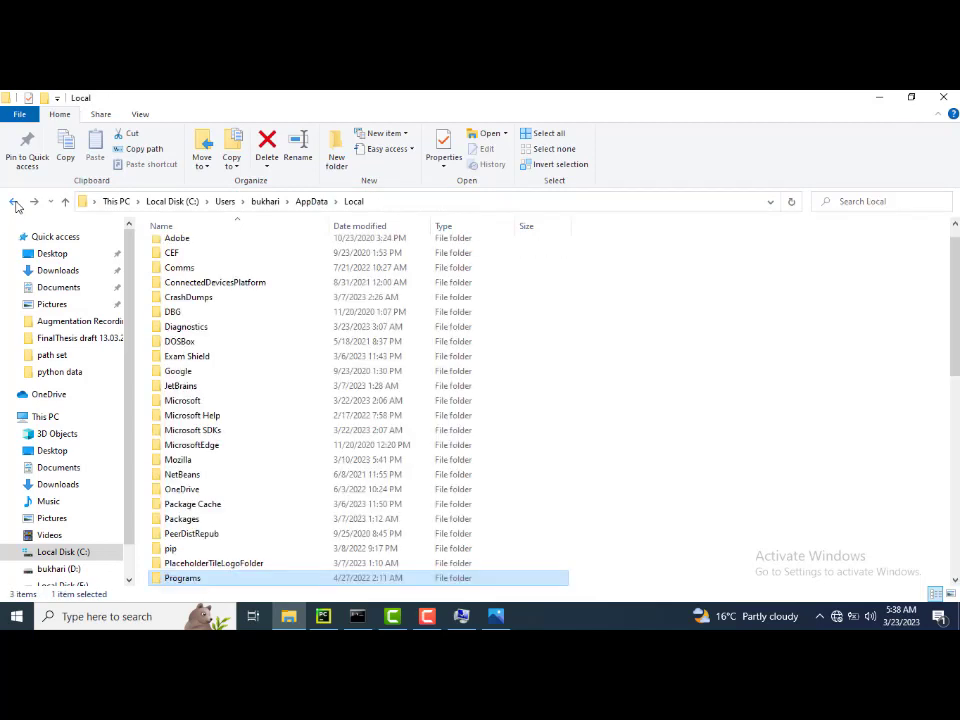
{"action": "left_click", "coordinate": [200, 400]}
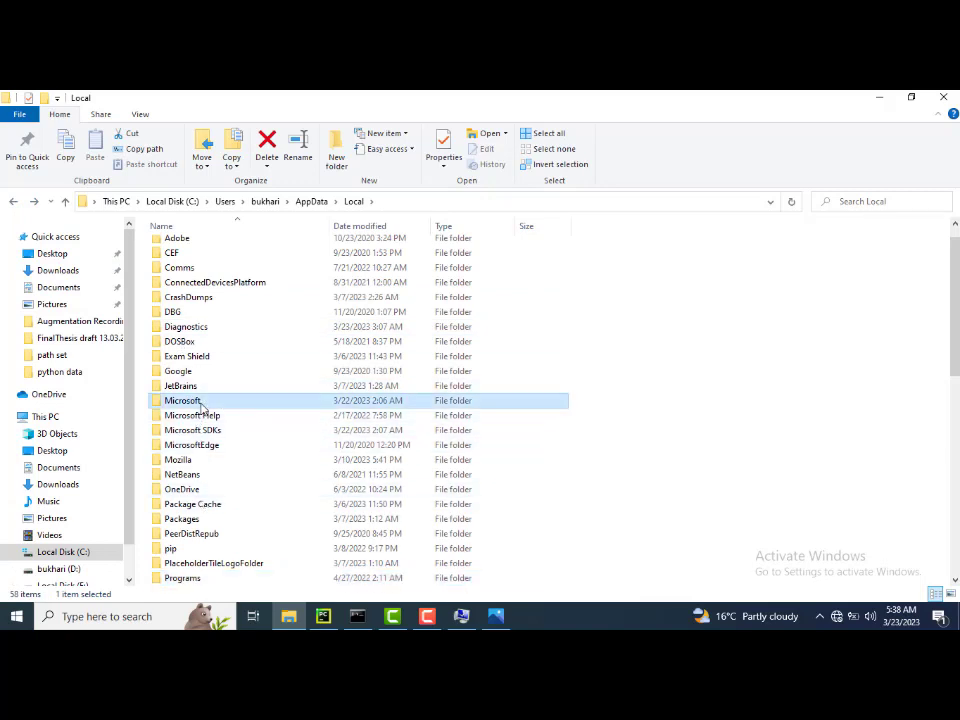
{"action": "double_click", "coordinate": [200, 400]}
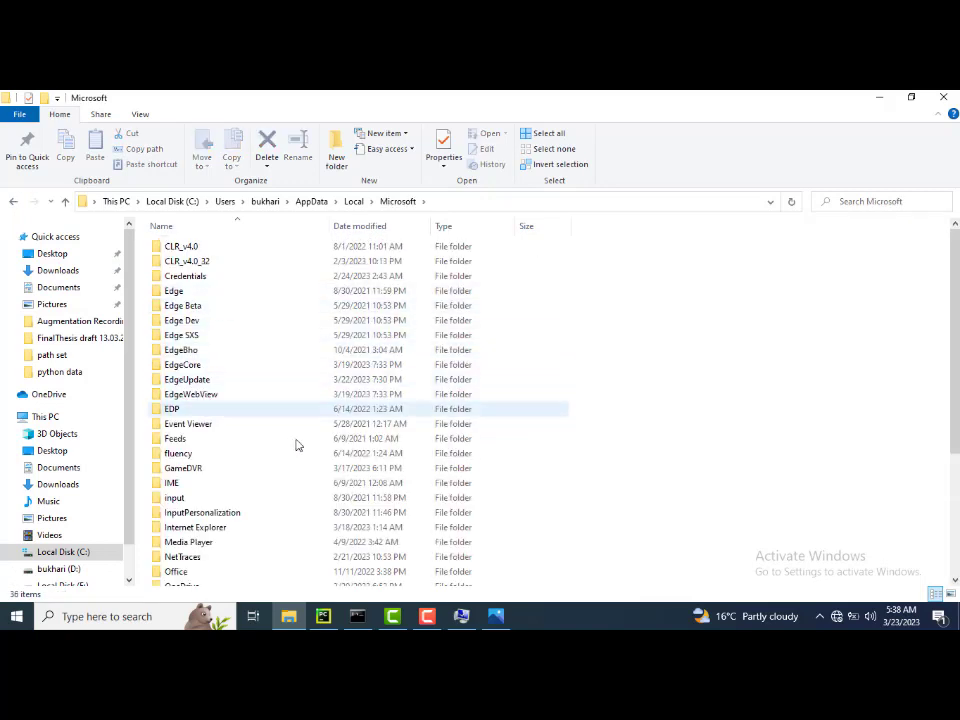
{"action": "scroll", "coordinate": [490, 420], "scroll_direction": "down", "scroll_amount": 2}
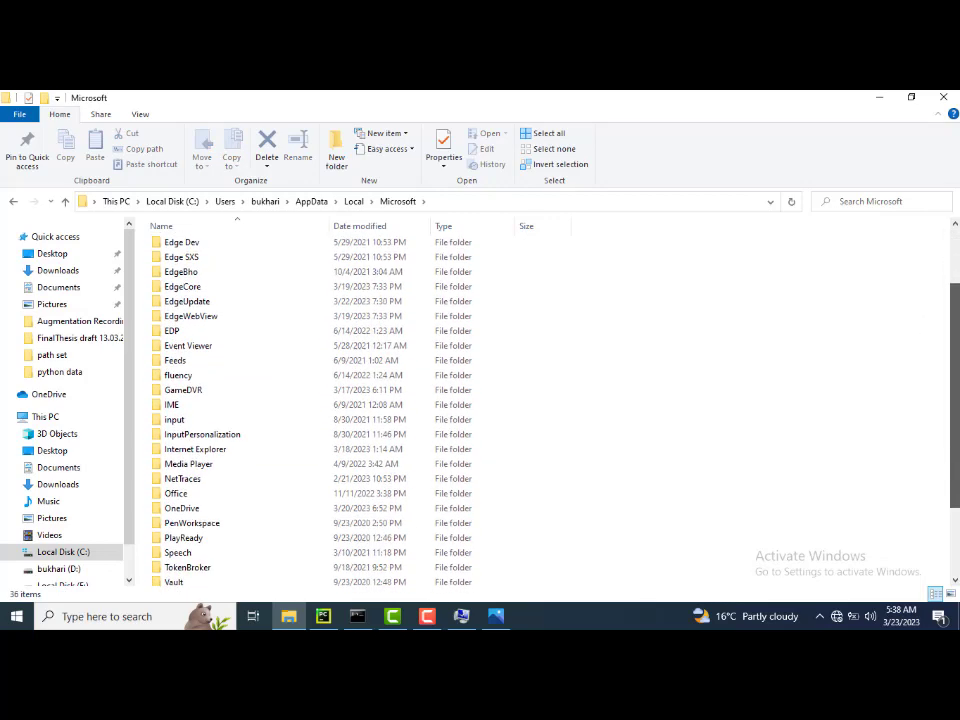
{"action": "scroll", "coordinate": [350, 410], "scroll_direction": "down", "scroll_amount": 3}
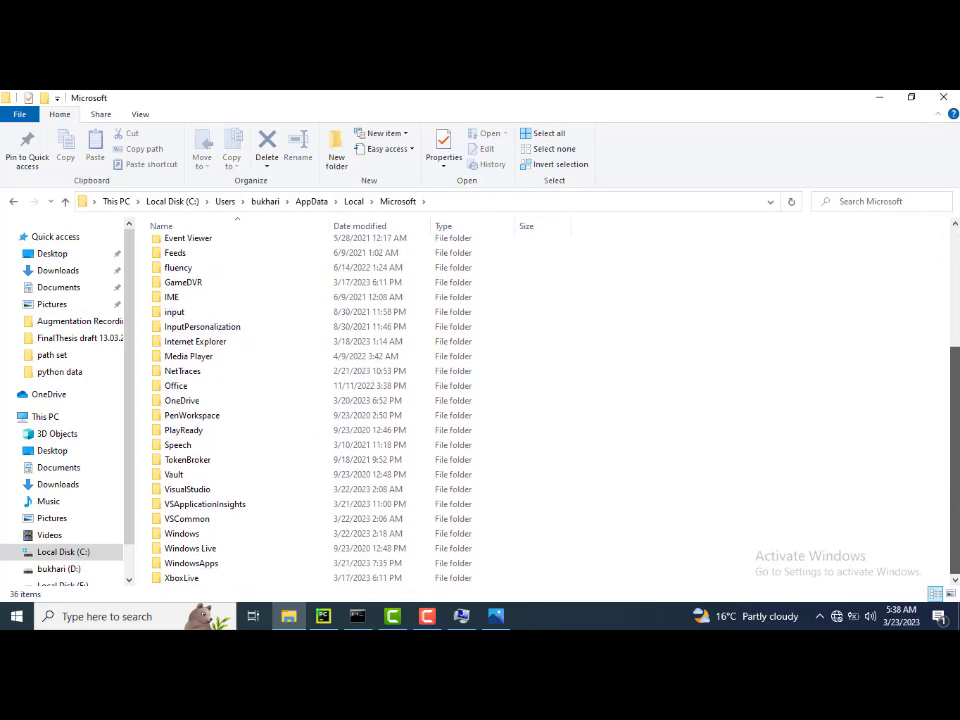
{"action": "scroll", "coordinate": [957, 392], "scroll_direction": "up", "scroll_amount": 3}
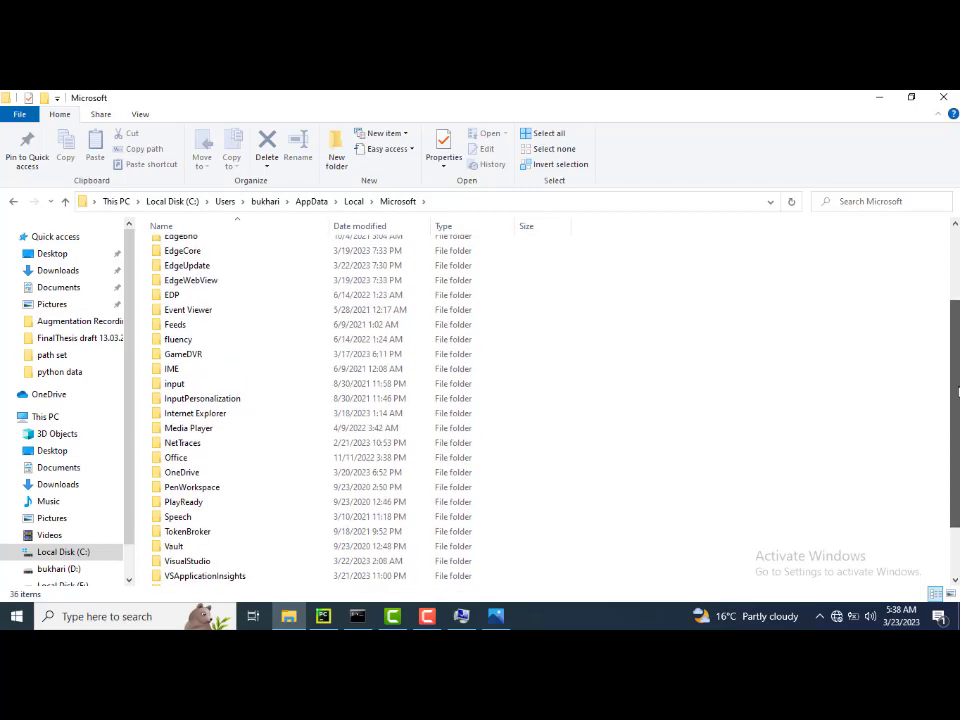
{"action": "left_click_drag", "start_coordinate": [957, 392], "coordinate": [957, 320]}
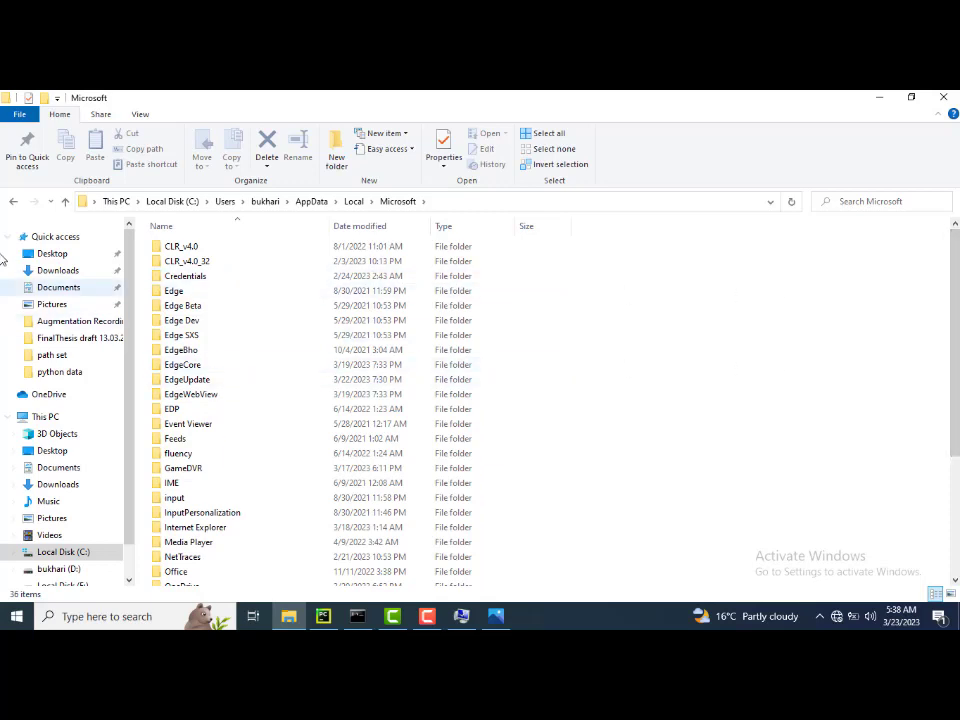
{"action": "left_click", "coordinate": [13, 201]}
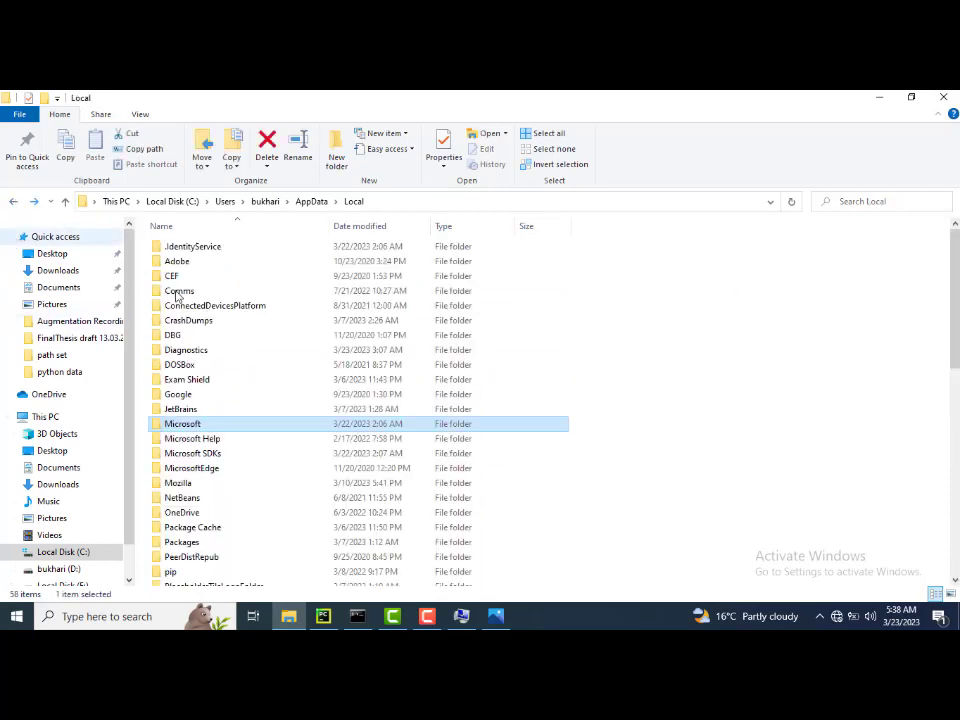
Check the second Python path in the Capture picture, and open AppData\Local\Packages in File Explorer.
{"action": "left_click", "coordinate": [500, 619]}
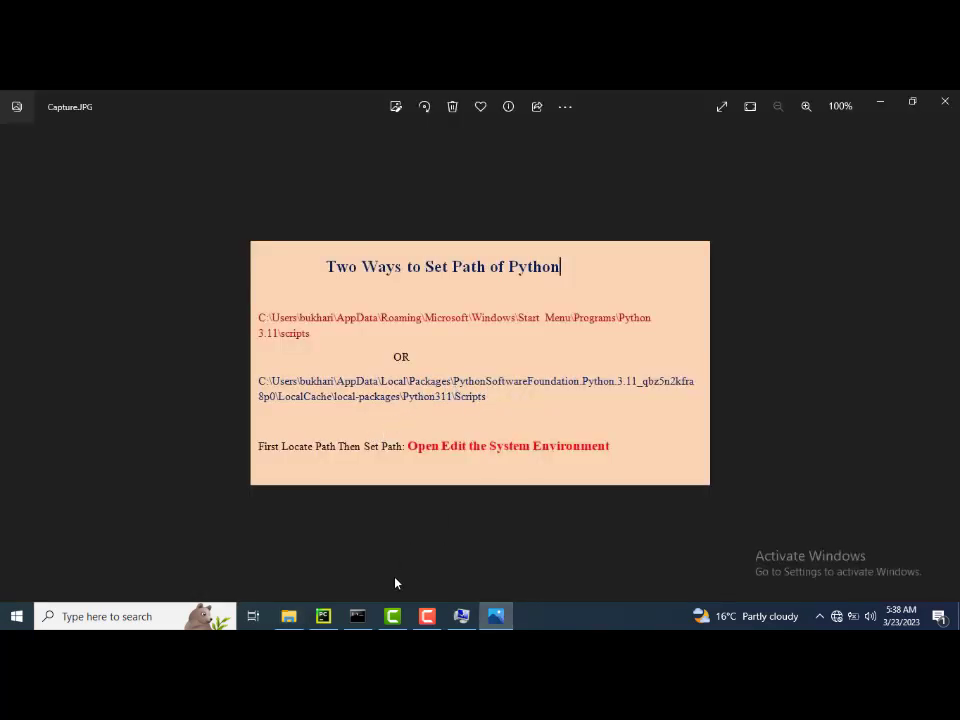
{"action": "left_click", "coordinate": [291, 619]}
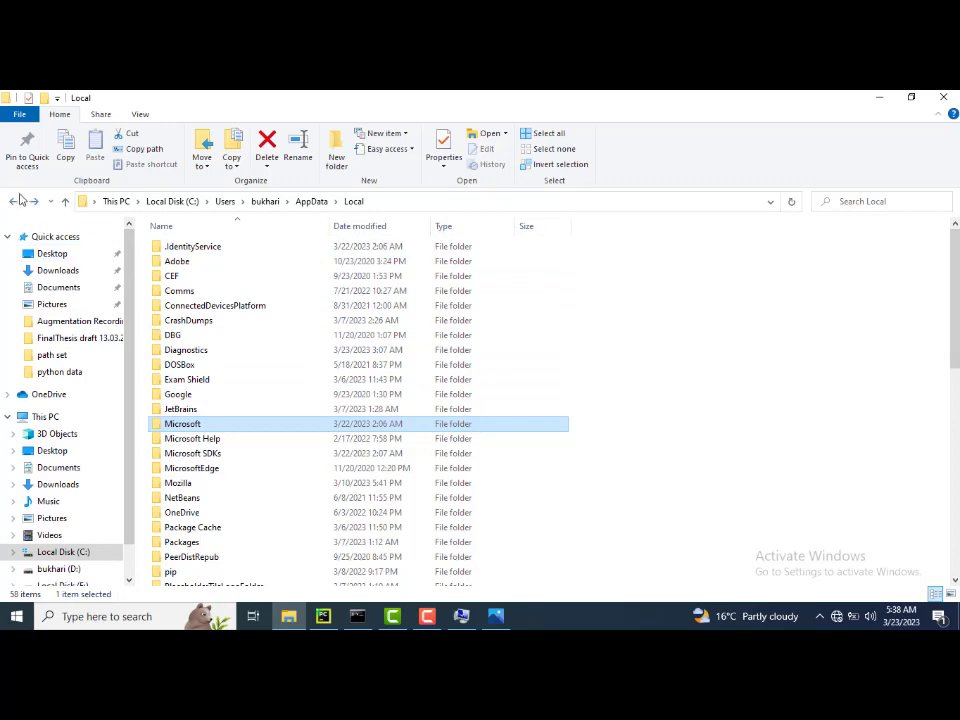
{"action": "left_click", "coordinate": [14, 202]}
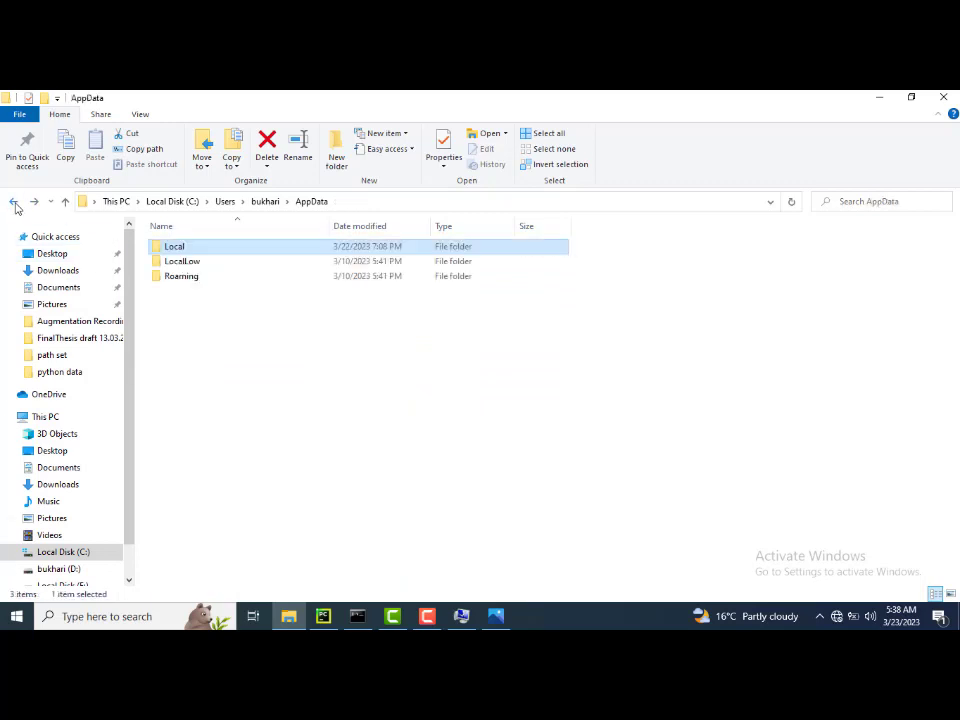
{"action": "double_click", "coordinate": [225, 252]}
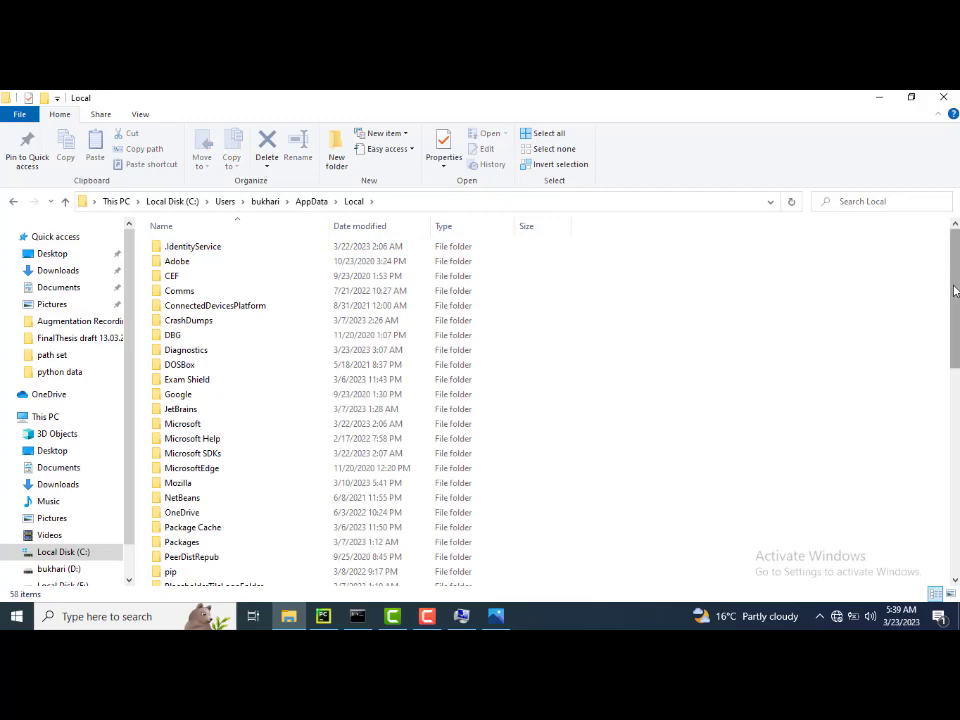
{"action": "left_click_drag", "start_coordinate": [953, 291], "coordinate": [956, 336]}
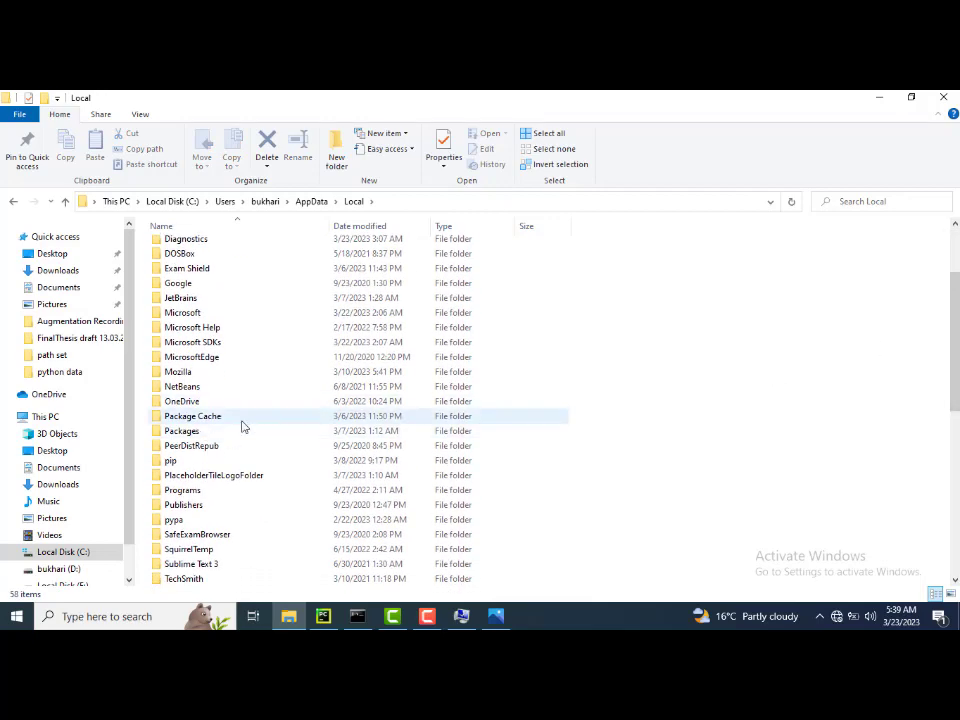
{"action": "left_click", "coordinate": [183, 433]}
{"action": "double_click", "coordinate": [183, 433]}
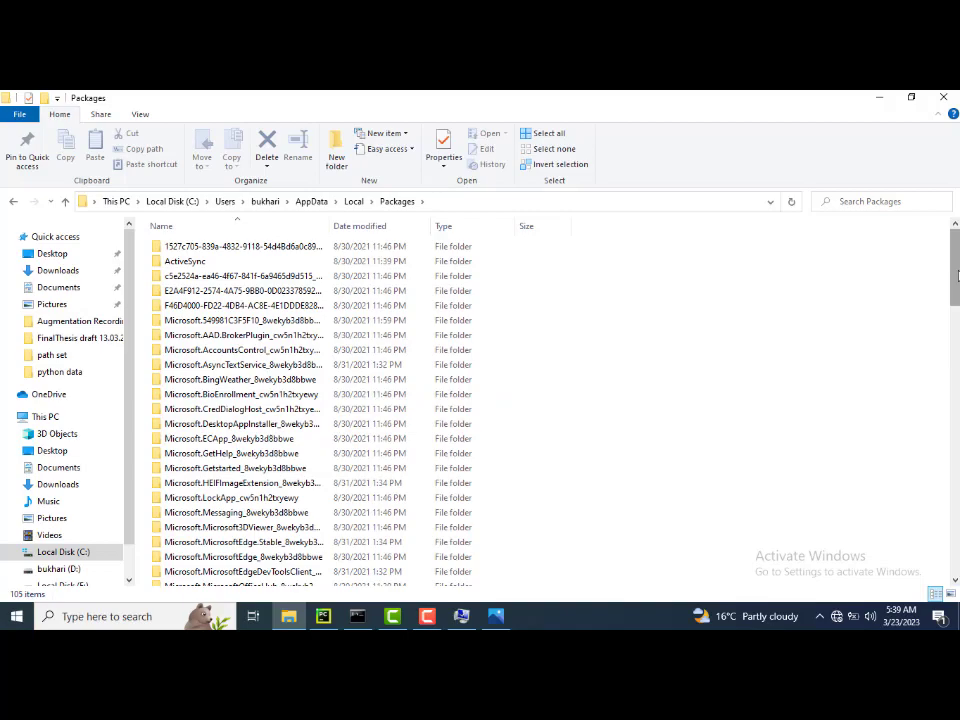
Find and open the PythonSoftwareFoundation.Python.3.11_qbz5n2kfra8p0 folder inside Packages.
{"action": "scroll", "coordinate": [957, 275], "scroll_direction": "down", "scroll_amount": 8}
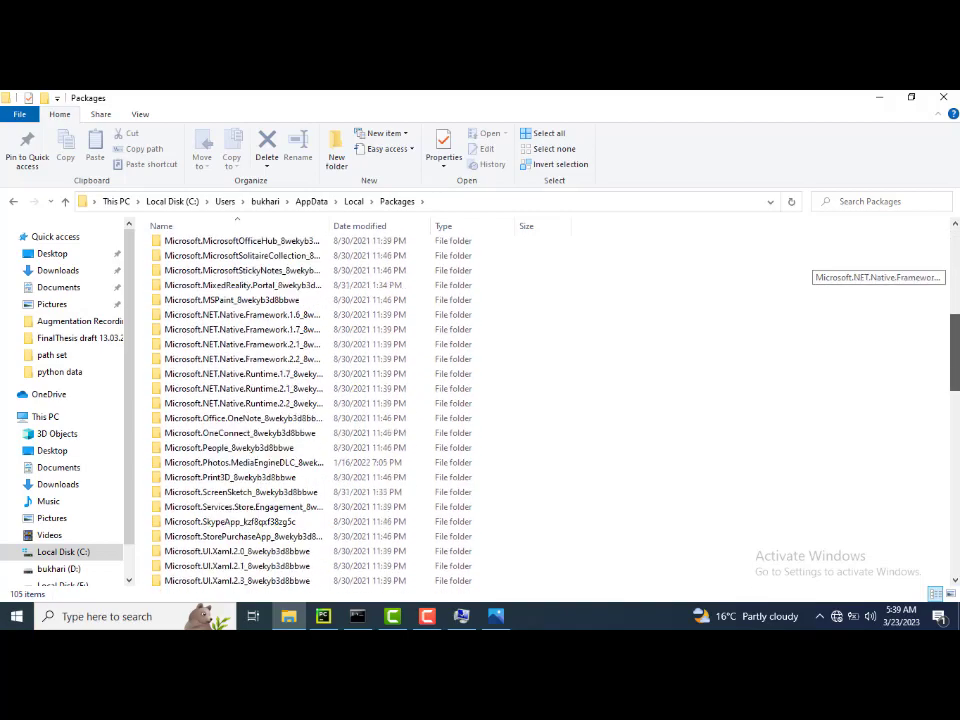
{"action": "scroll", "coordinate": [900, 270], "scroll_direction": "down", "scroll_amount": 15}
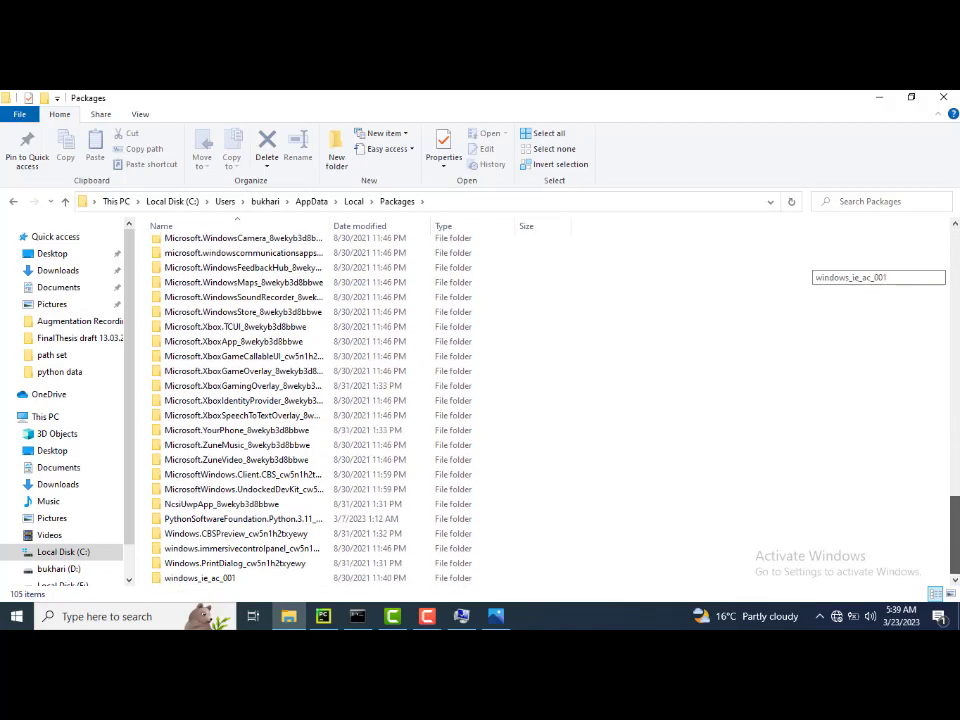
{"action": "left_click", "coordinate": [243, 521]}
{"action": "double_click", "coordinate": [243, 521]}
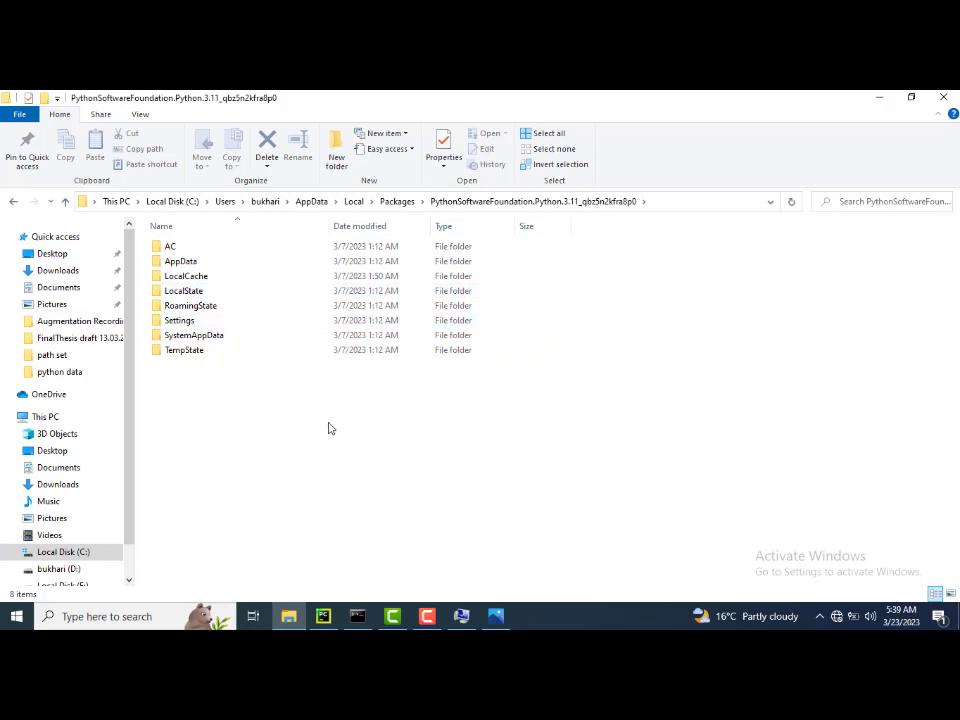
Check the rest of the path in the Capture picture, and browse in File Explorer to LocalCache\local-packages\Python311\Scripts.
{"action": "left_click", "coordinate": [497, 618]}
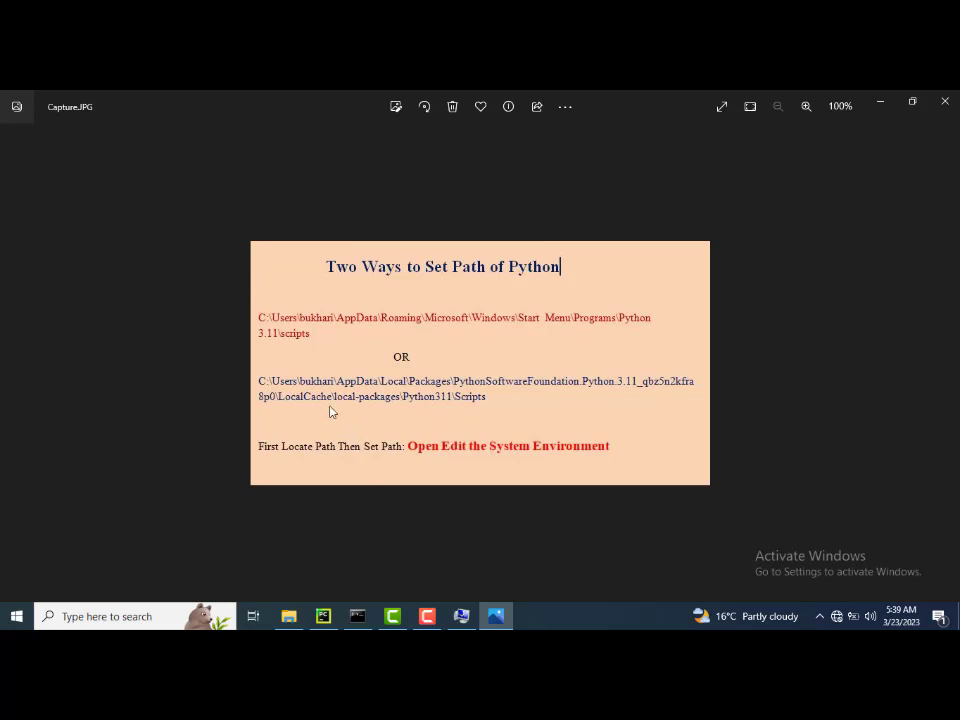
{"action": "left_click", "coordinate": [296, 622]}
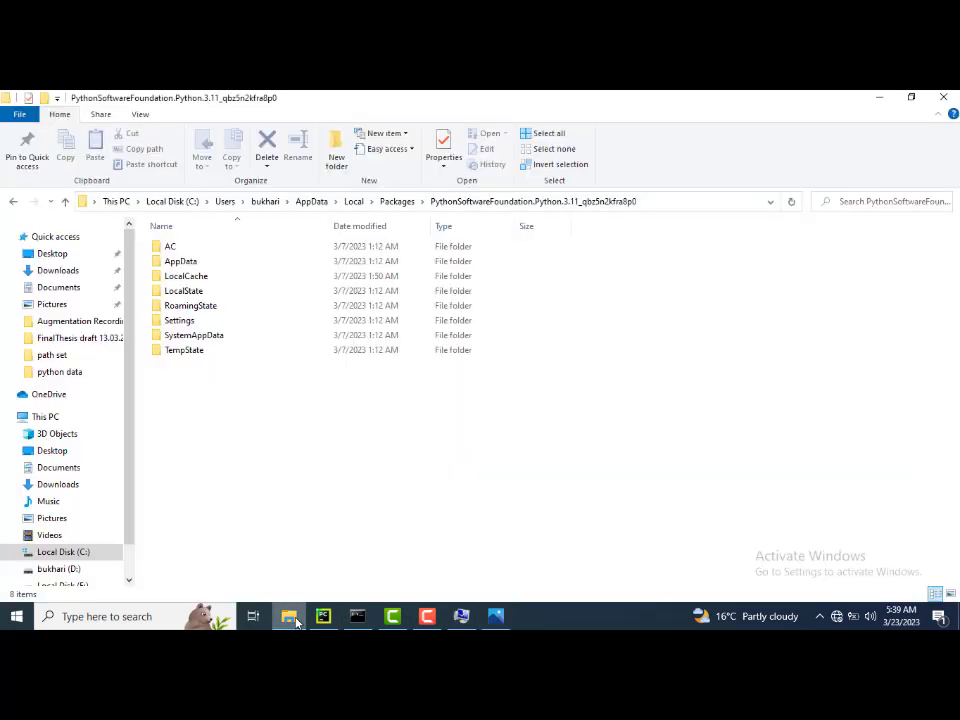
{"action": "double_click", "coordinate": [204, 280]}
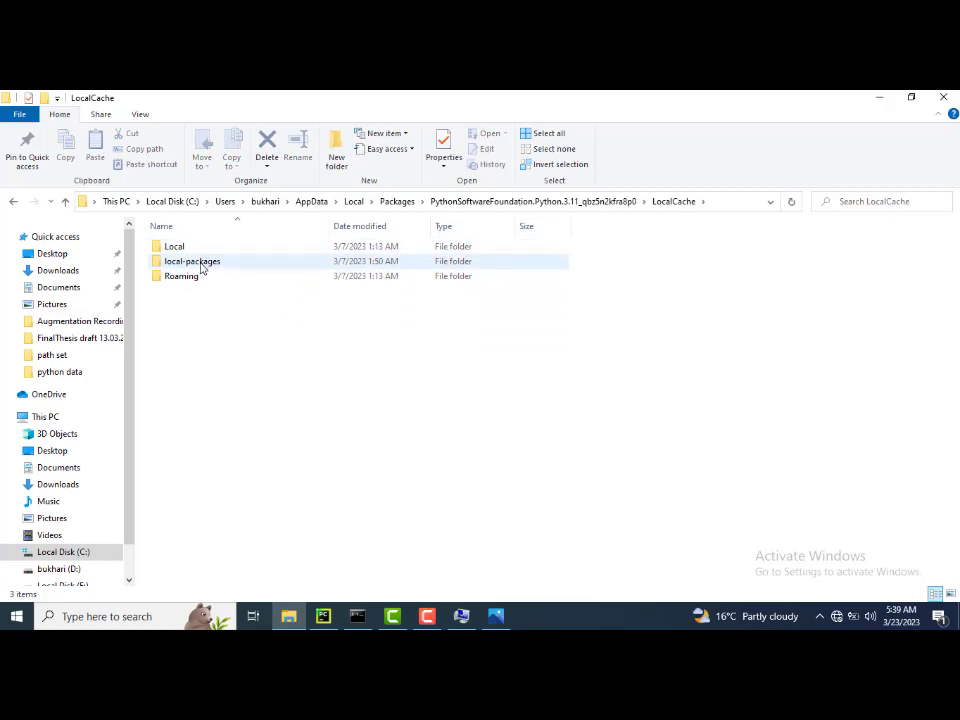
{"action": "mouse_move", "coordinate": [204, 265]}
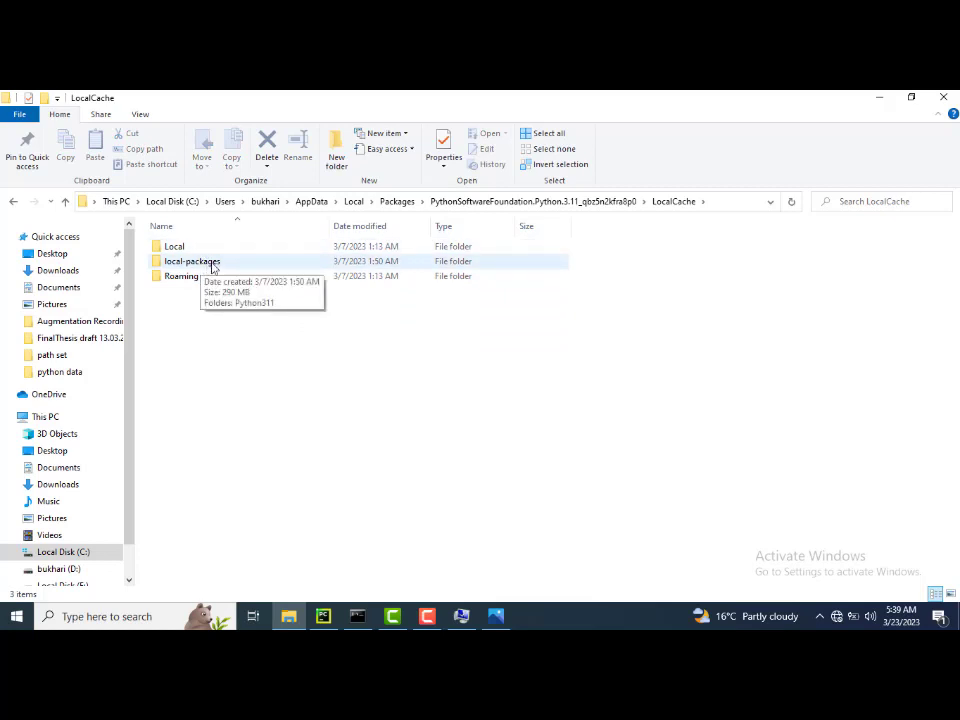
{"action": "double_click", "coordinate": [212, 264]}
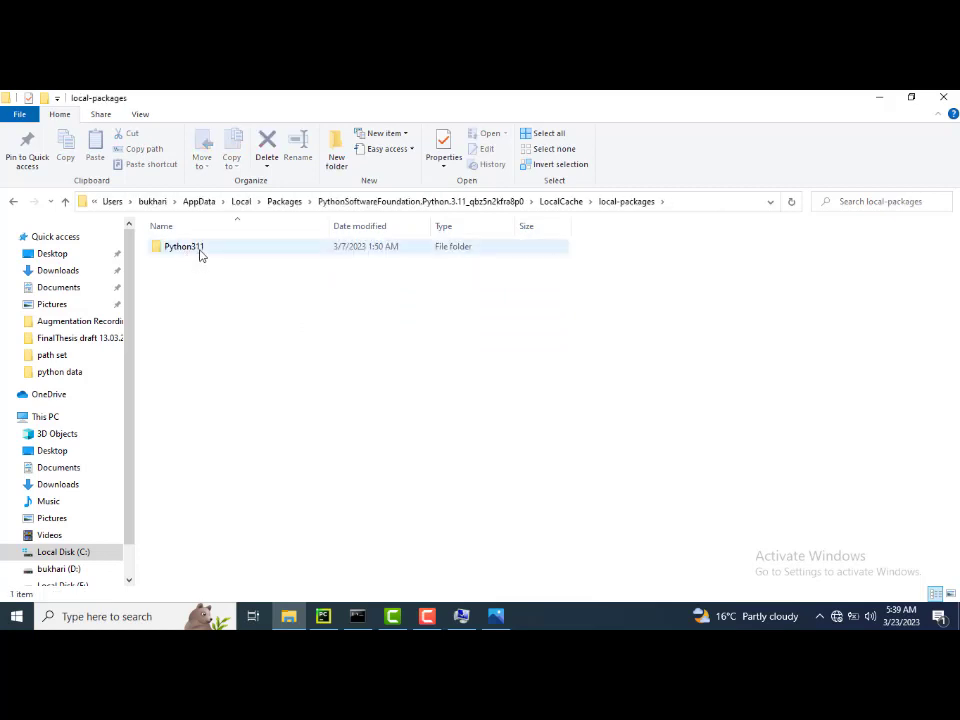
{"action": "double_click", "coordinate": [199, 250]}
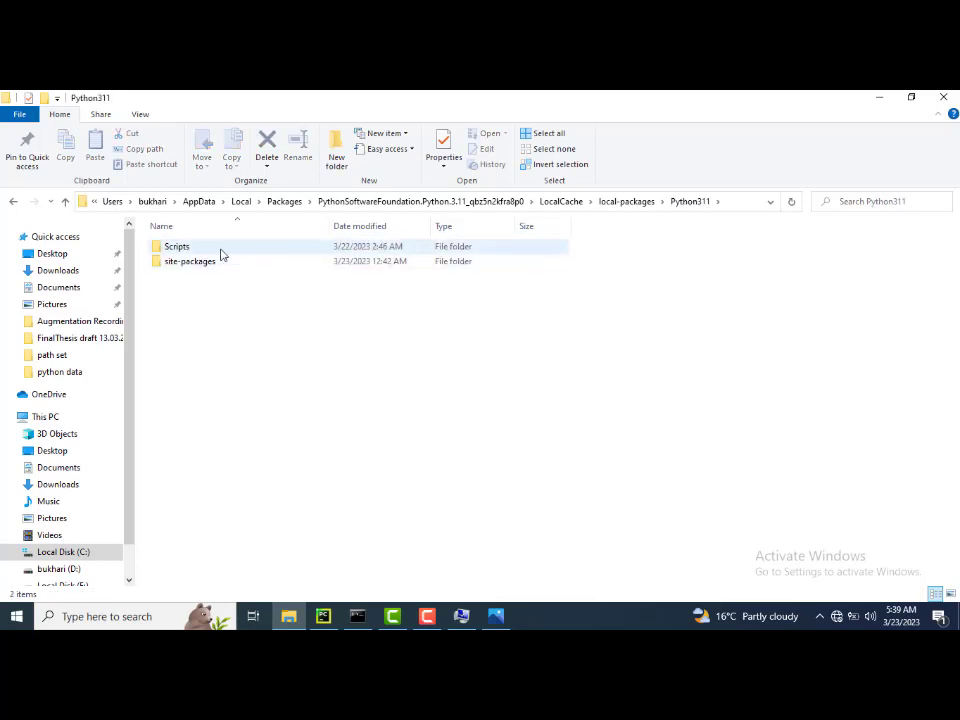
{"action": "double_click", "coordinate": [221, 250]}
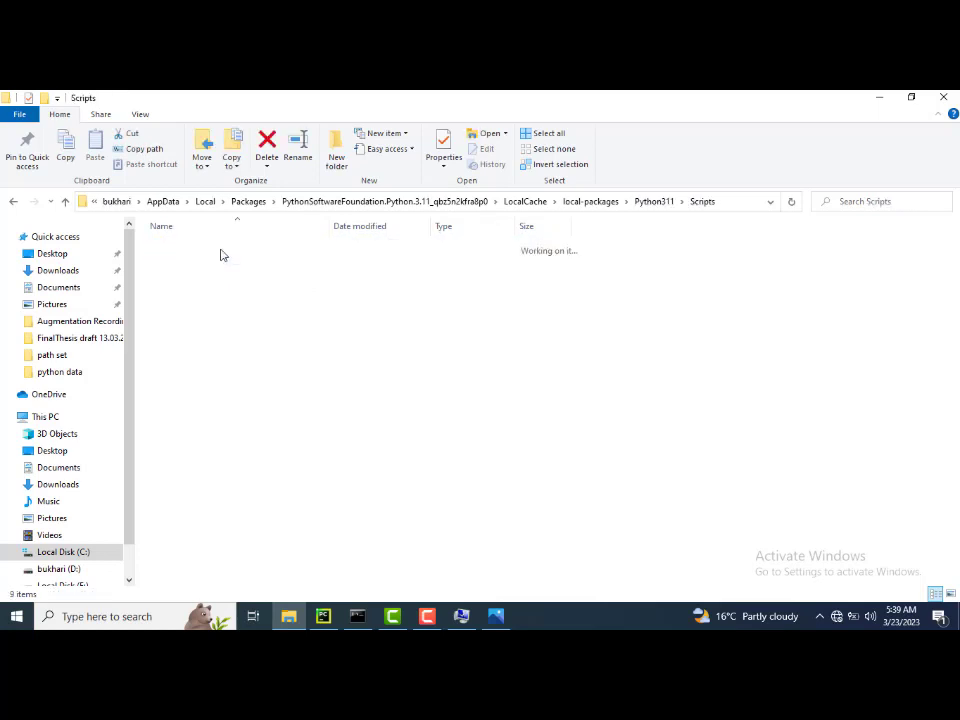
Copy the full path of the open Scripts folder.
{"action": "left_click", "coordinate": [738, 206]}
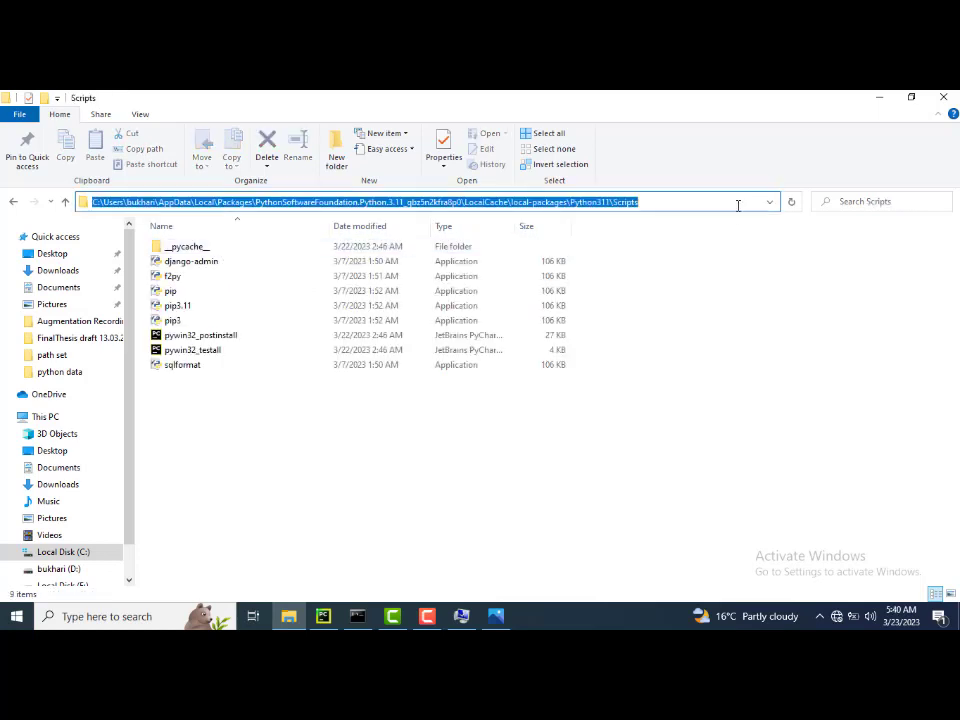
{"action": "right_click", "coordinate": [571, 203]}
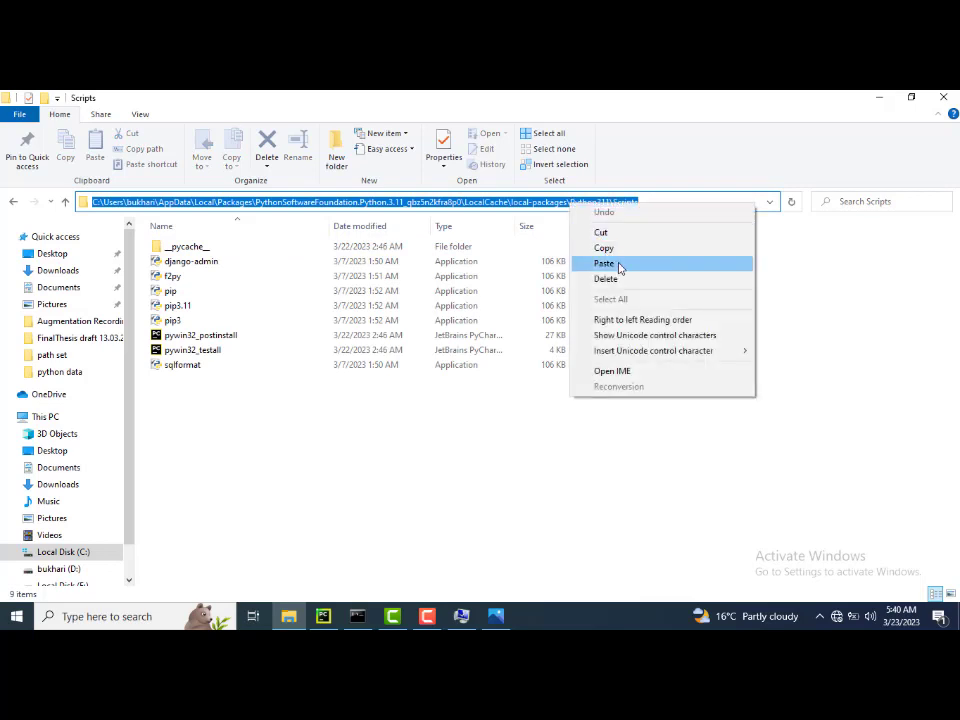
{"action": "left_click", "coordinate": [620, 254]}
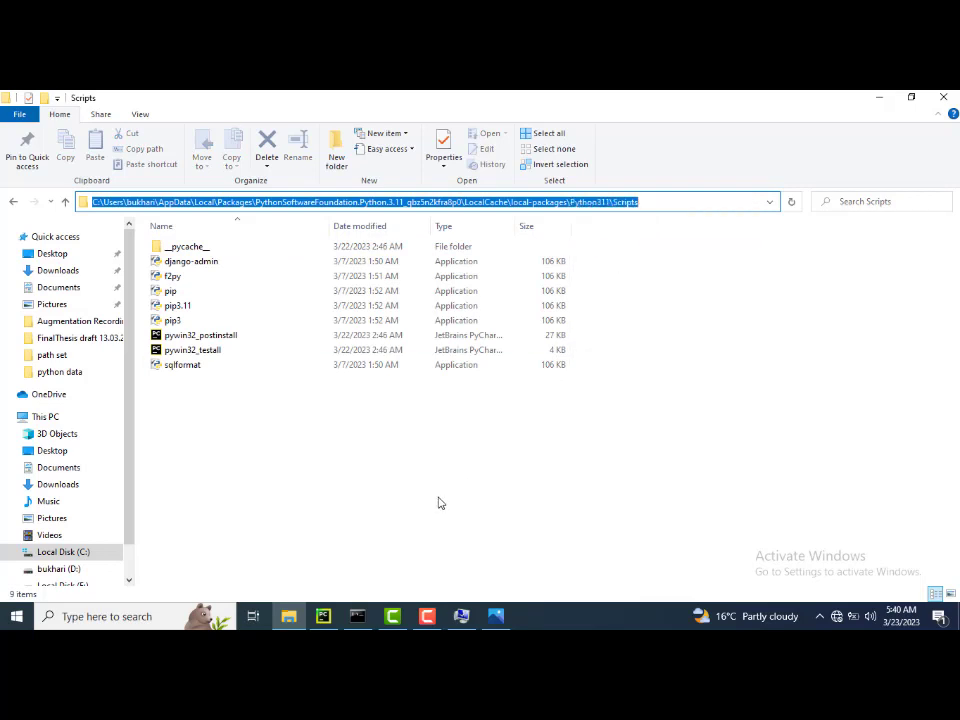
Switch to the Environment Variables window and replace the first entry of the user Path variable with the copied Scripts folder path.
{"action": "left_click", "coordinate": [461, 616]}
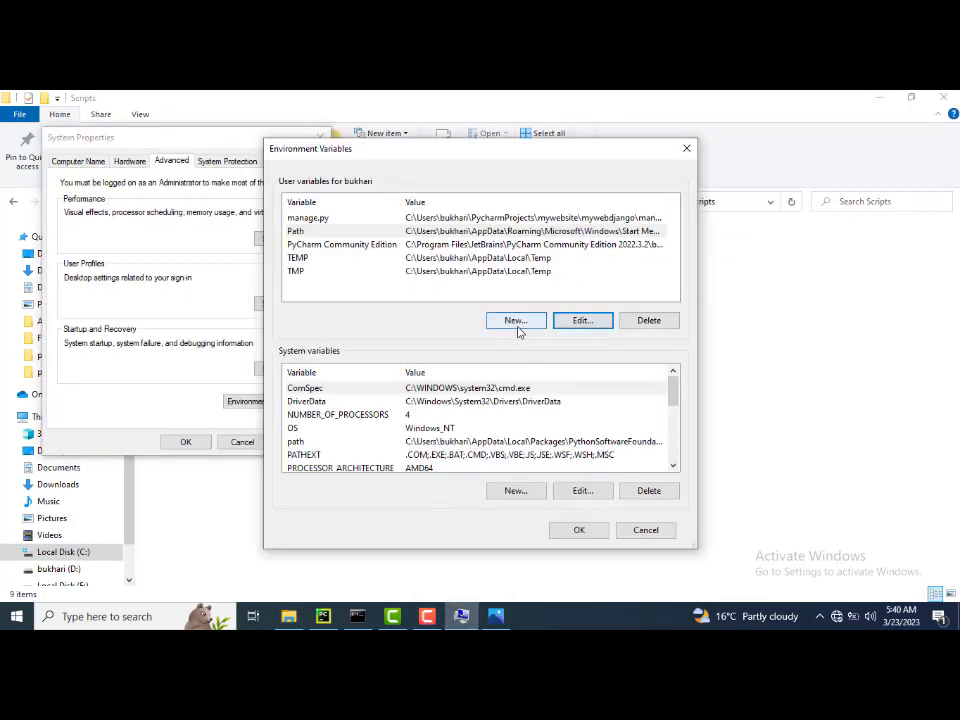
{"action": "left_click", "coordinate": [583, 321]}
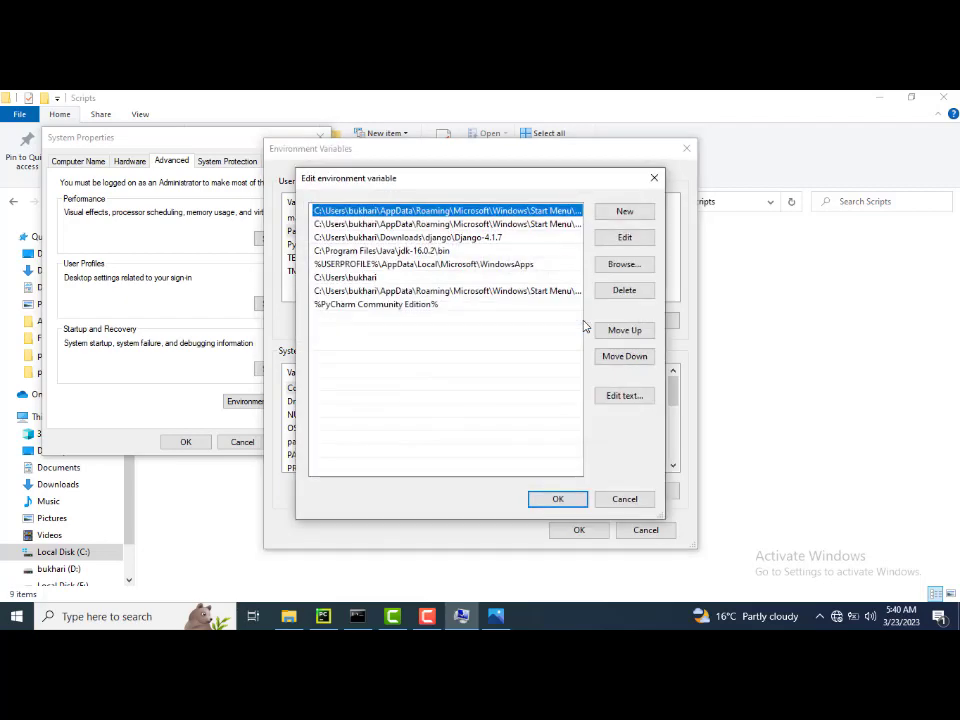
{"action": "left_click", "coordinate": [624, 499]}
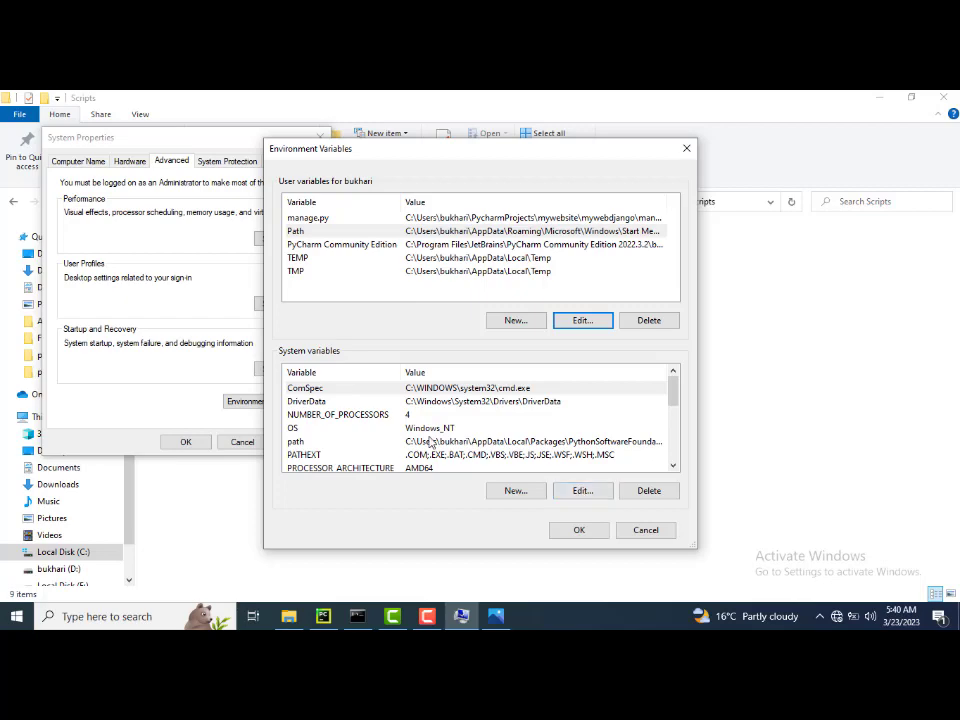
{"action": "left_click", "coordinate": [318, 235]}
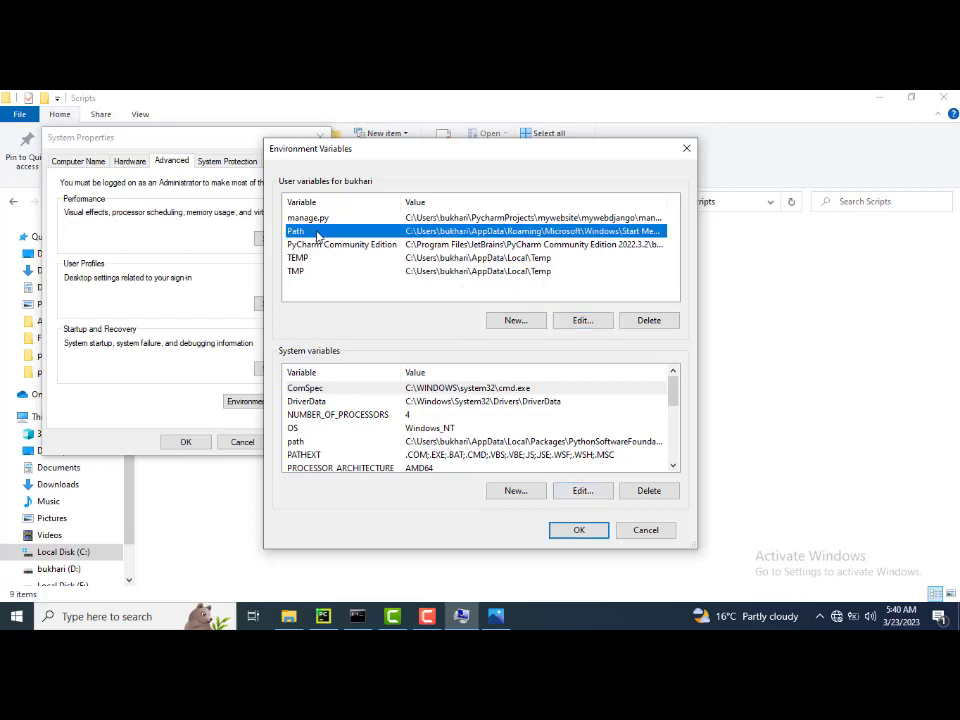
{"action": "left_click", "coordinate": [577, 321]}
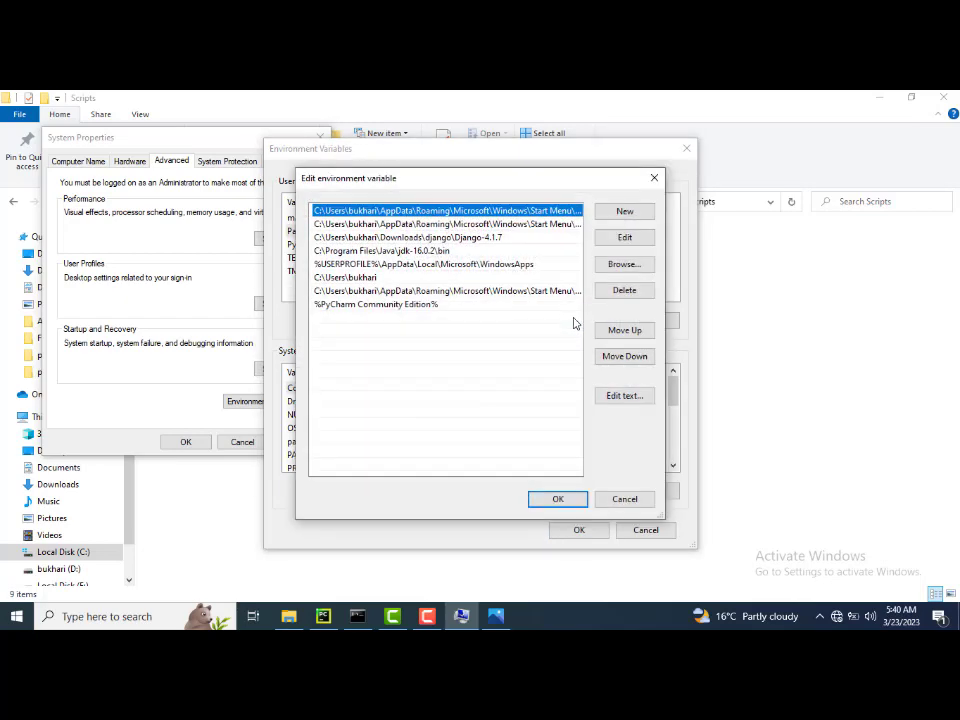
{"action": "double_click", "coordinate": [453, 212]}
{"action": "right_click", "coordinate": [455, 214]}
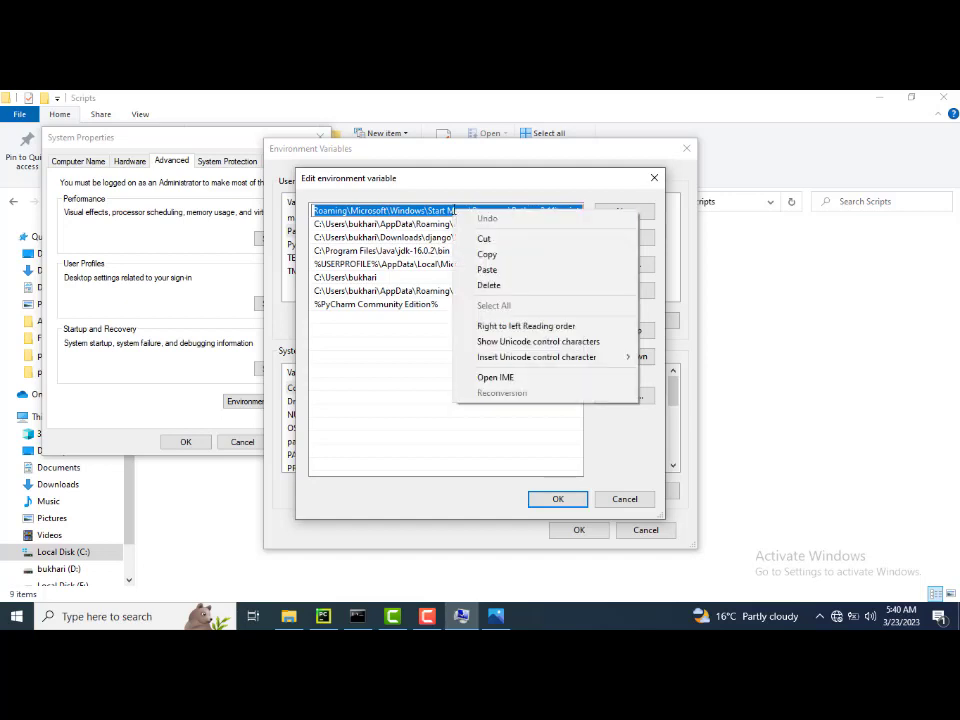
{"action": "left_click", "coordinate": [487, 270]}
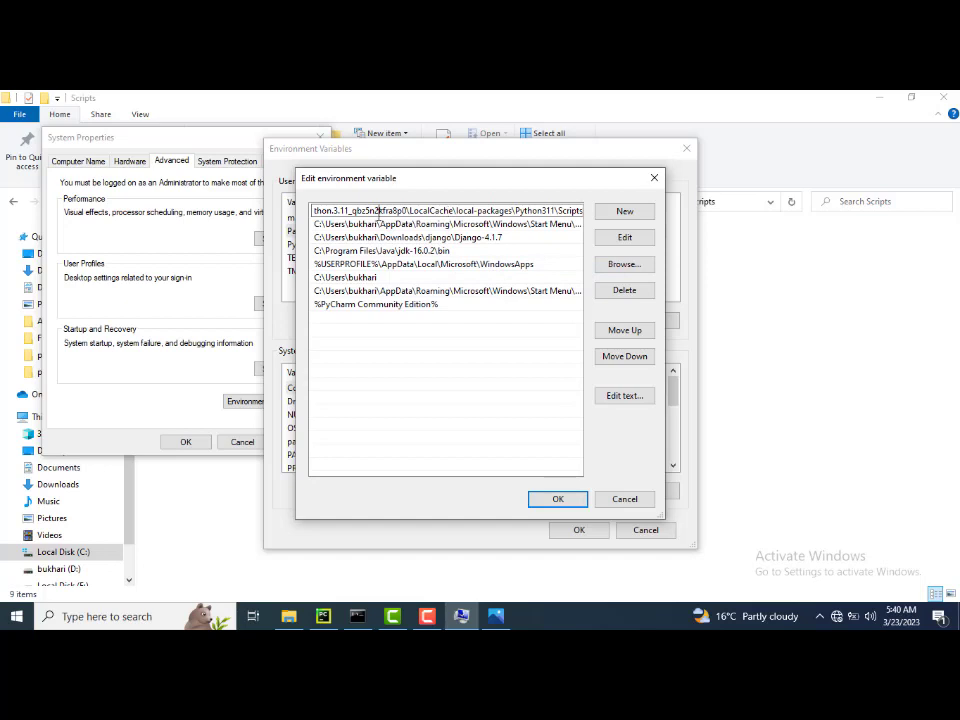
Check the earlier part of the pasted path in the entry, and confirm the edited user Path variable.
{"action": "key", "text": "Left"}
{"action": "key", "text": "Left"}
{"action": "key", "text": "Left"}
{"action": "key", "text": "Left"}
{"action": "key", "text": "Left"}
{"action": "key", "text": "Left"}
{"action": "key", "text": "Left"}
{"action": "key", "text": "Left"}
{"action": "key", "text": "Left"}
{"action": "key", "text": "Left"}
{"action": "key", "text": "Left"}
{"action": "key", "text": "Left"}
{"action": "key", "text": "Left"}
{"action": "key", "text": "Left"}
{"action": "key", "text": "Left"}
{"action": "key", "text": "Left"}
{"action": "key", "text": "Left"}
{"action": "key", "text": "Left"}
{"action": "key", "text": "Left"}
{"action": "key", "text": "Left"}
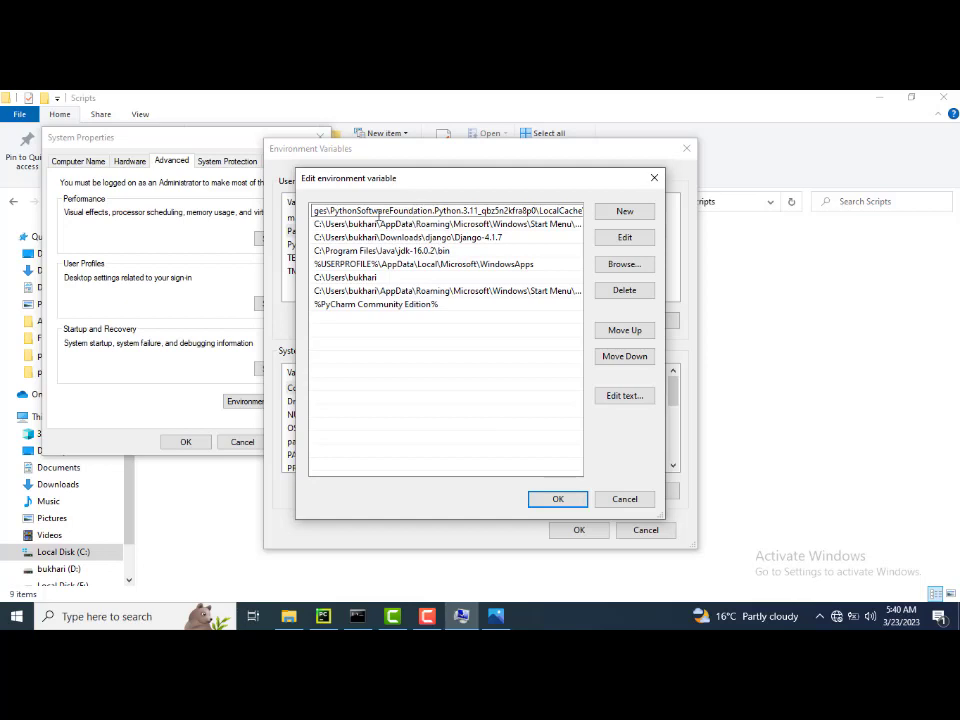
{"action": "left_click", "coordinate": [557, 498]}
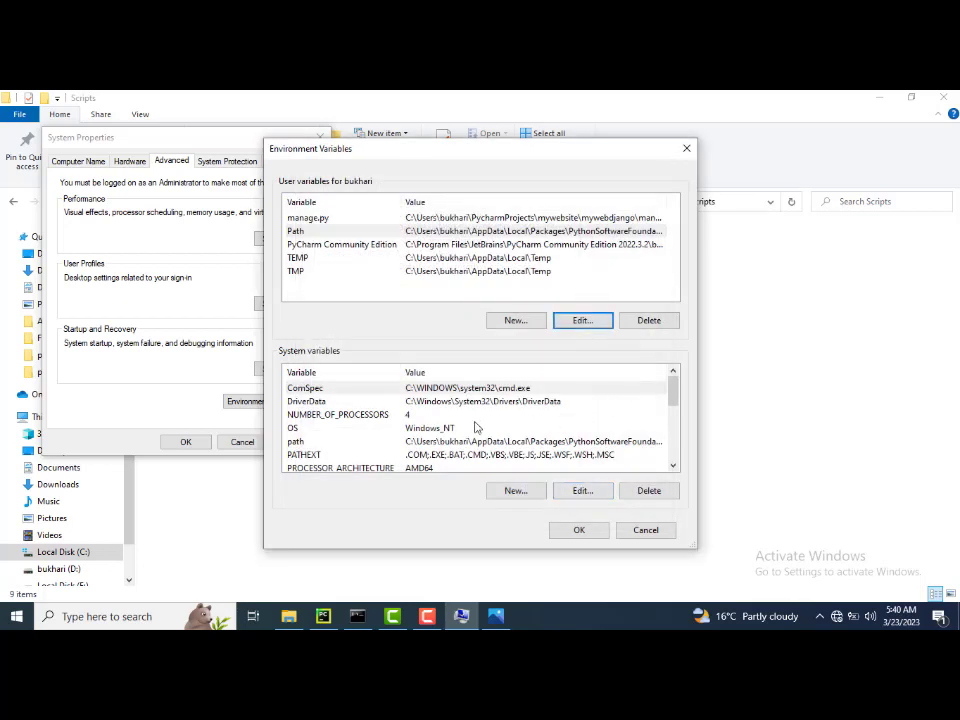
Add the copied Scripts folder path as a new entry at the end of the system path variable.
{"action": "left_click", "coordinate": [428, 442]}
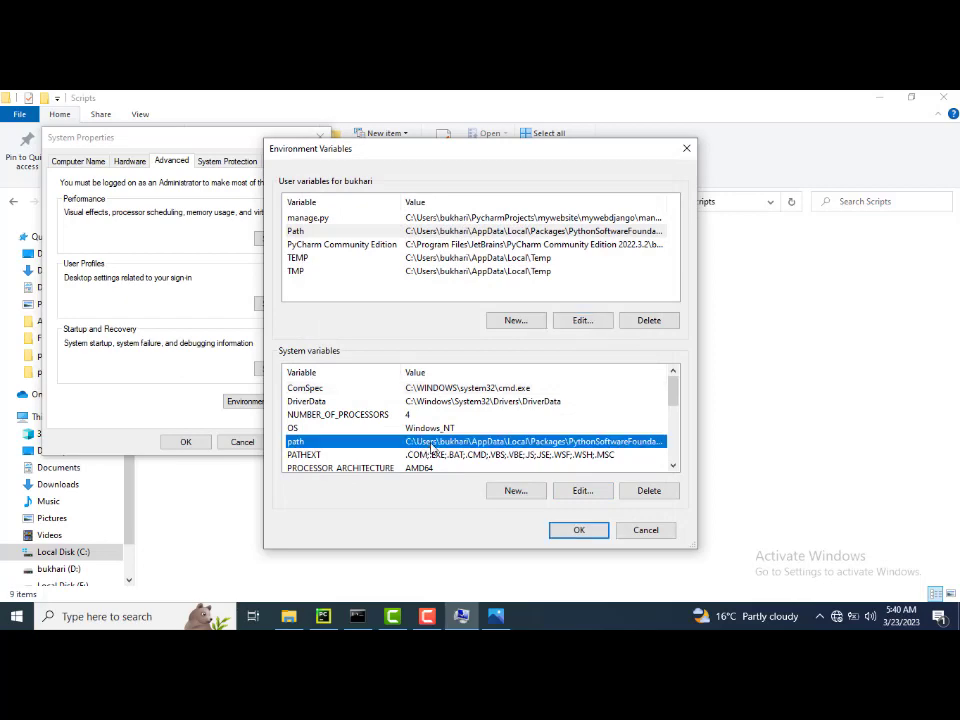
{"action": "left_click", "coordinate": [585, 490]}
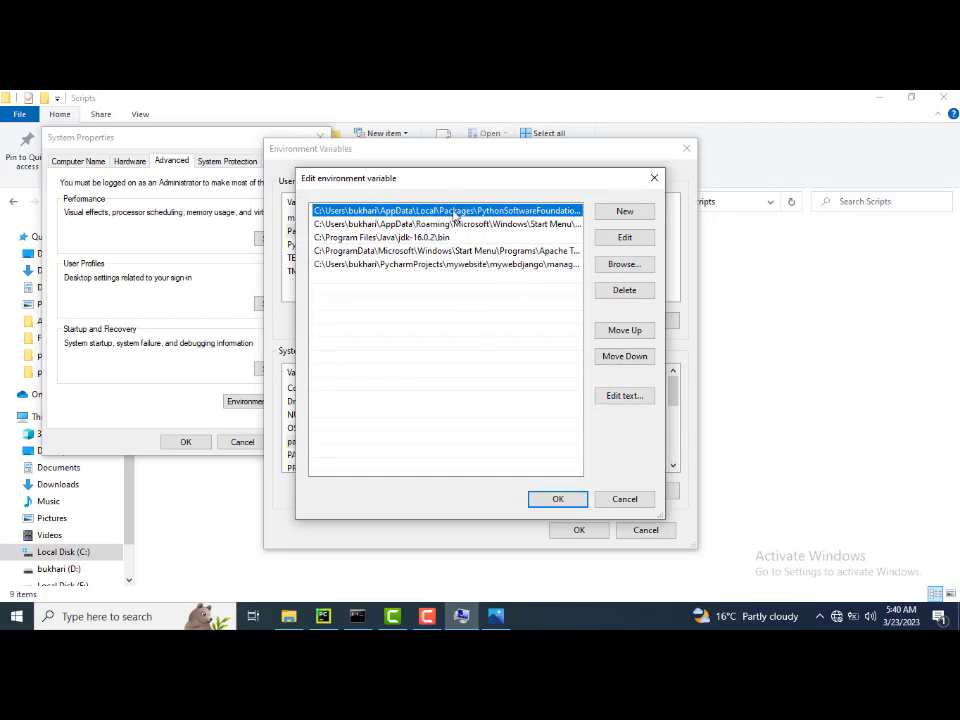
{"action": "left_click", "coordinate": [625, 237]}
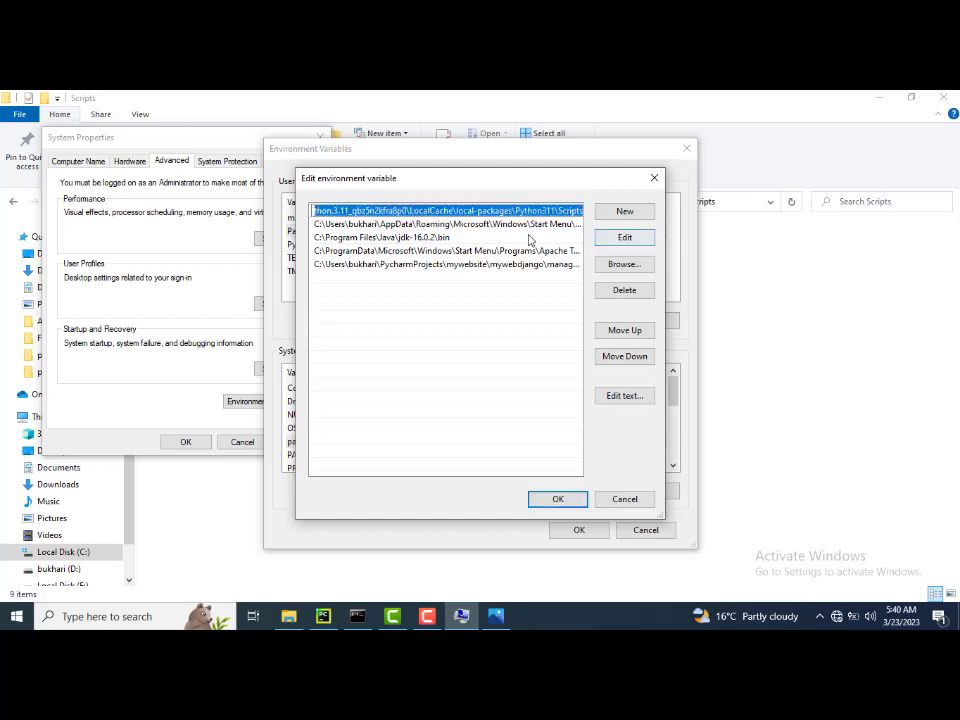
{"action": "left_click", "coordinate": [625, 212]}
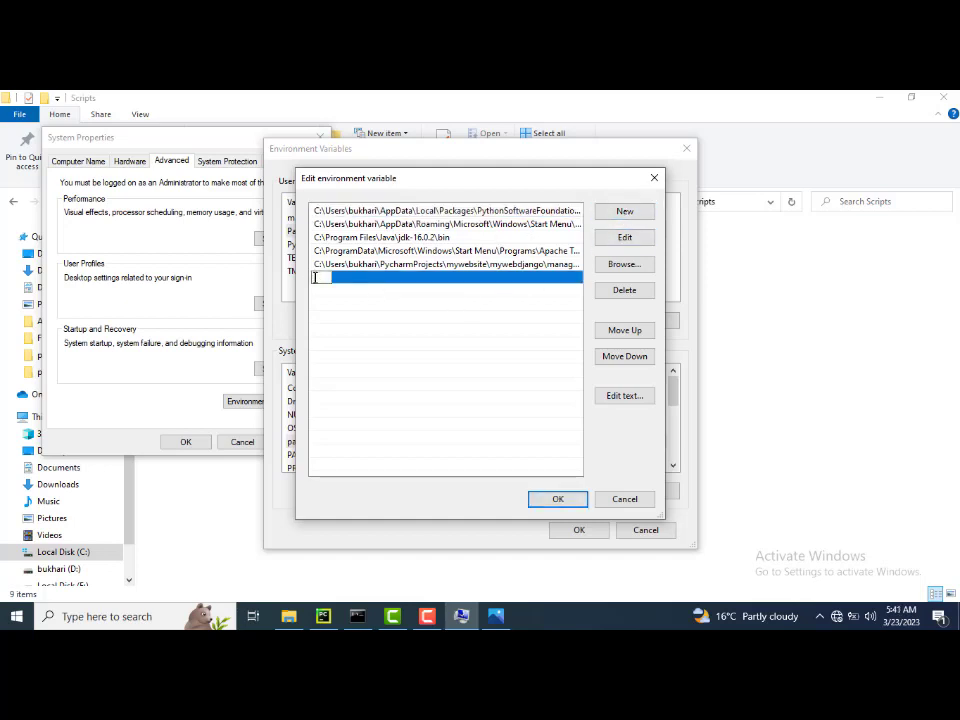
{"action": "right_click", "coordinate": [315, 278]}
{"action": "left_click", "coordinate": [354, 337]}
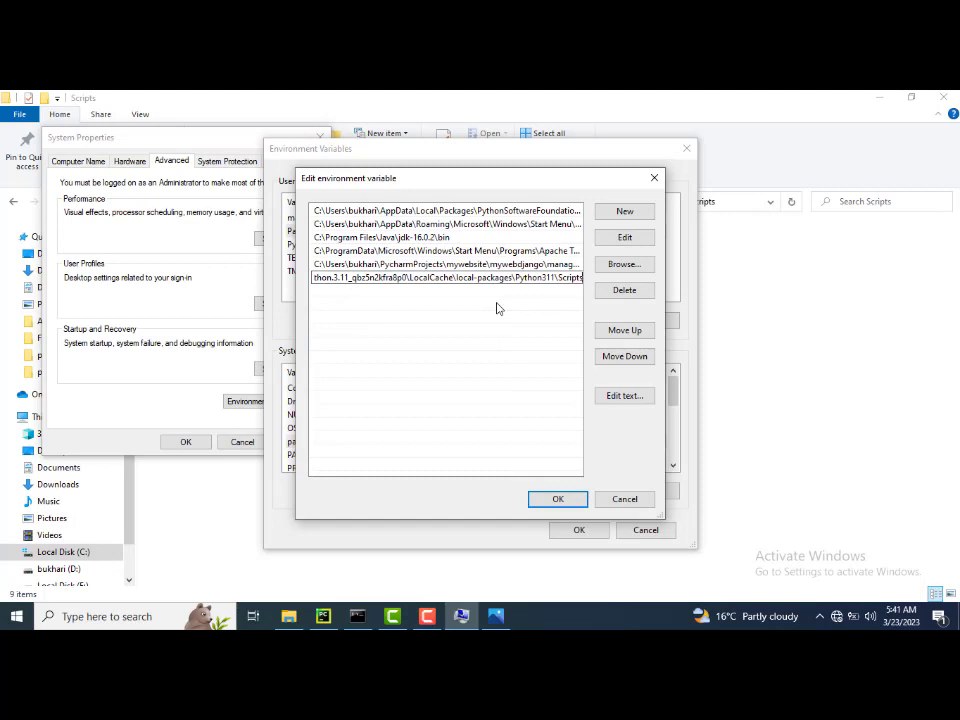
Move the new Scripts entry to the top of the system path list, and confirm all changes through System Properties.
{"action": "left_click", "coordinate": [630, 333]}
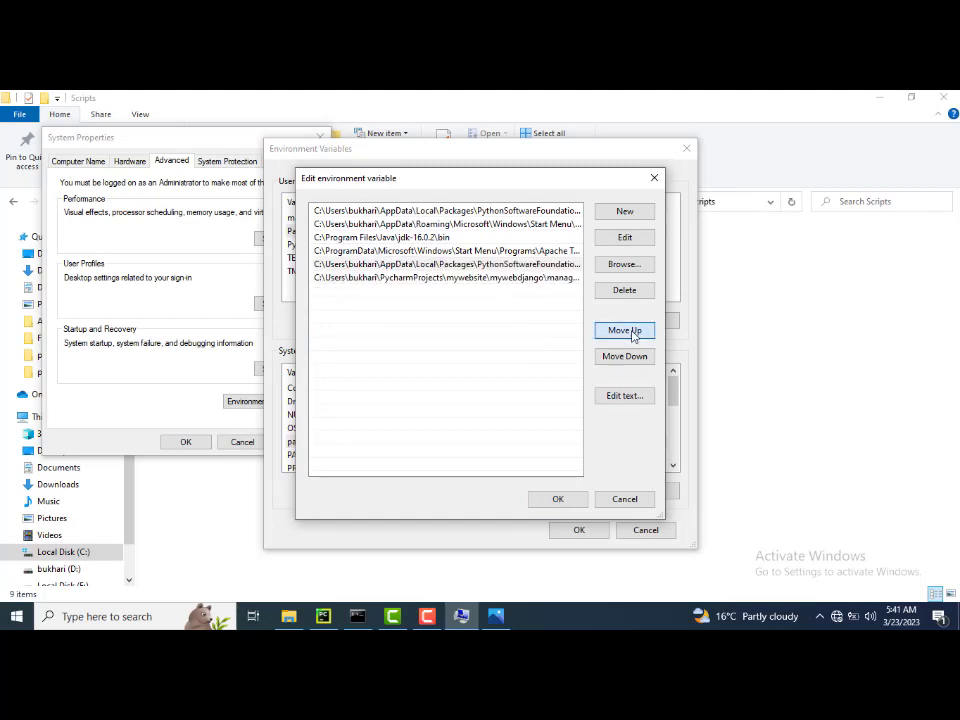
{"action": "left_click", "coordinate": [630, 333]}
{"action": "left_click", "coordinate": [630, 333]}
{"action": "left_click", "coordinate": [630, 333]}
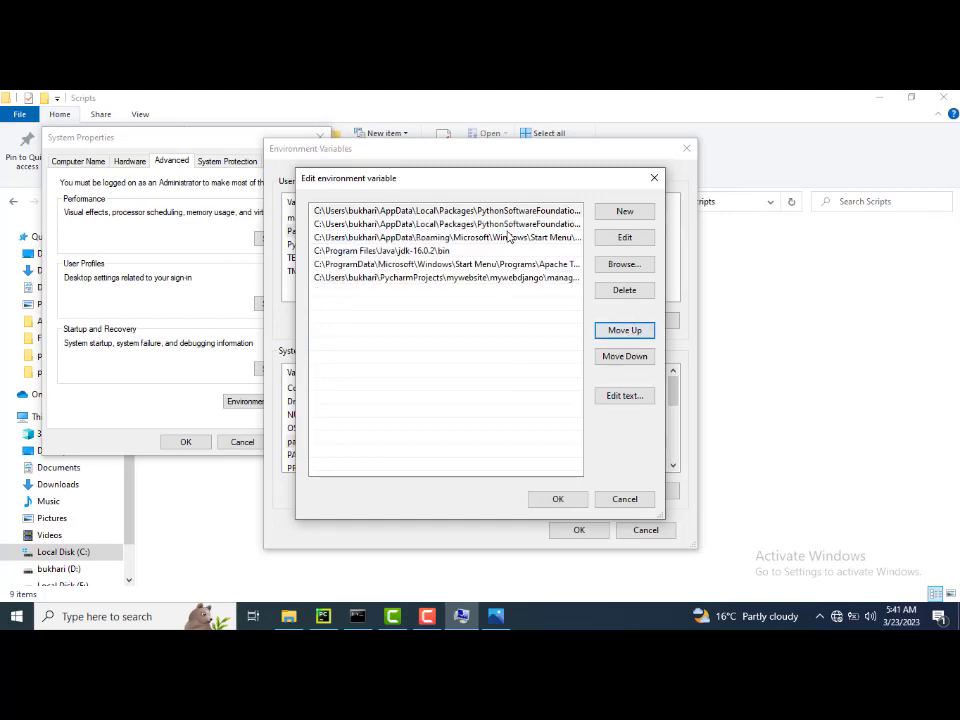
{"action": "left_click", "coordinate": [630, 332]}
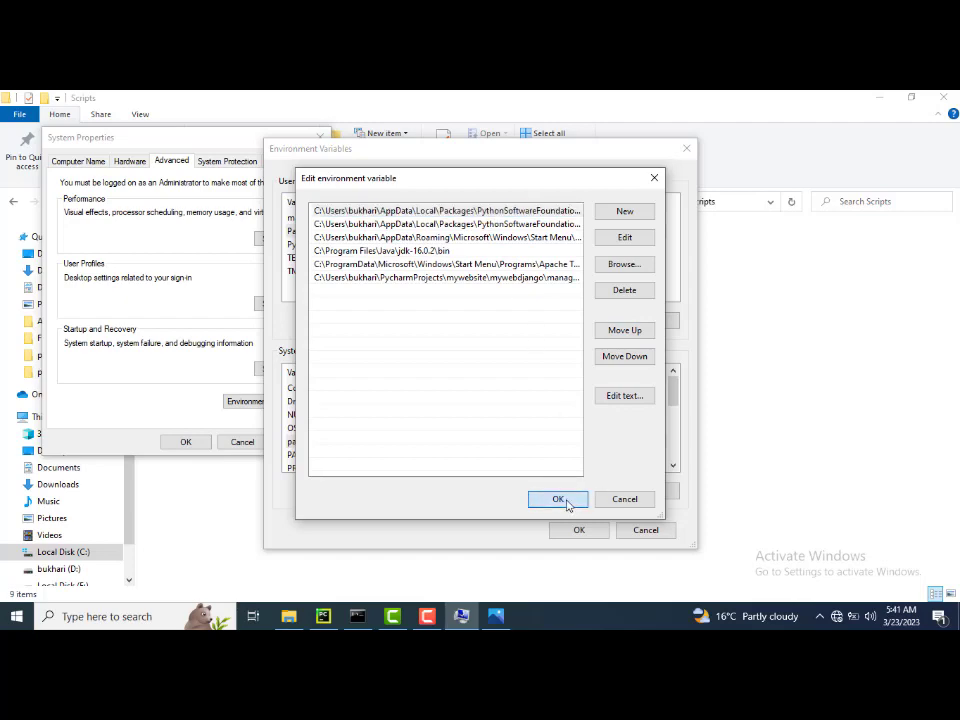
{"action": "left_click", "coordinate": [570, 499]}
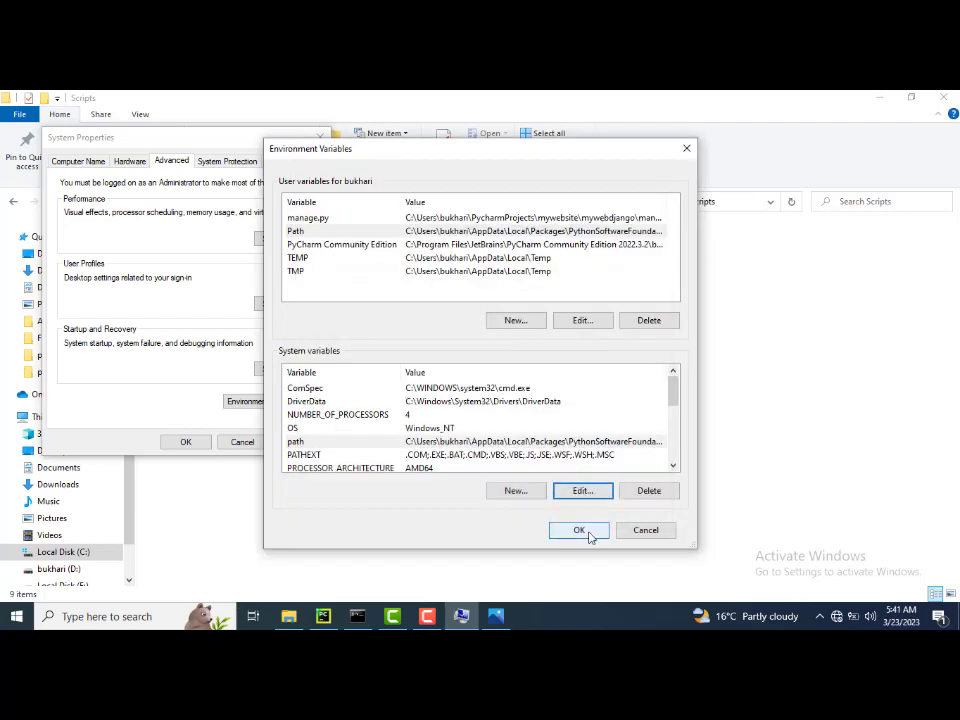
{"action": "left_click", "coordinate": [590, 537]}
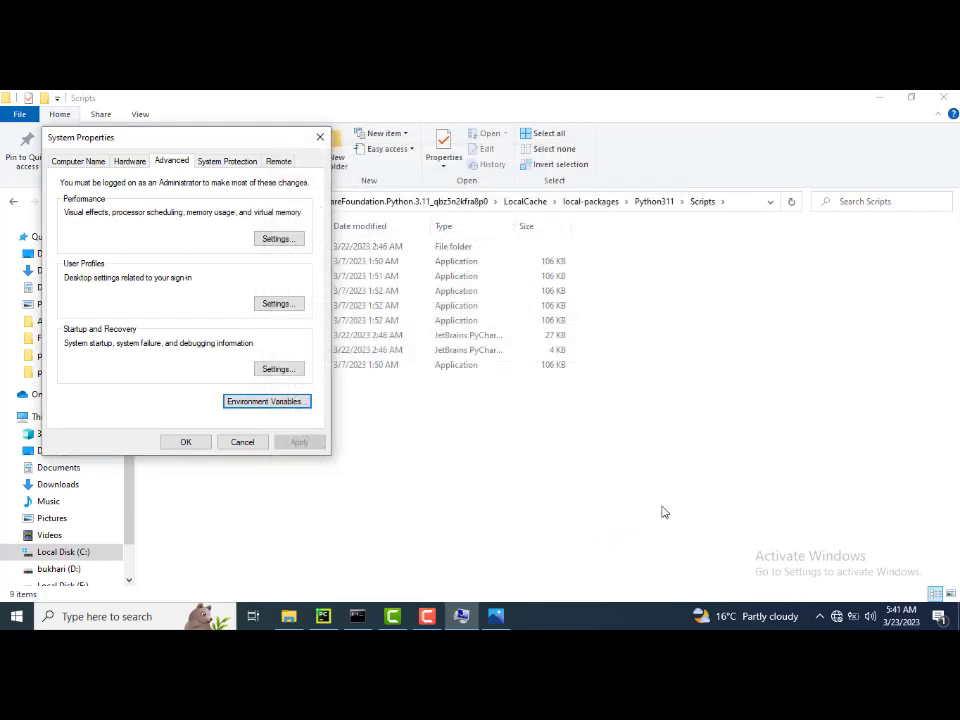
{"action": "left_click", "coordinate": [196, 447]}
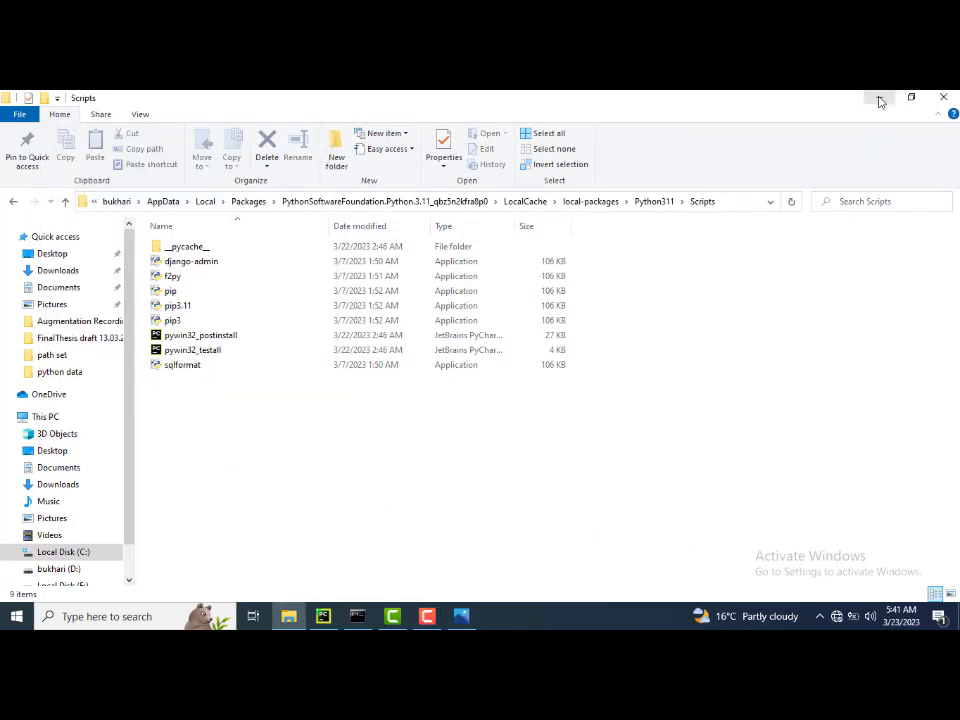
Switch to Command Prompt, submit the pending line and the note "Now your problem solved inshallah", and check Python with python --version.
{"action": "left_click", "coordinate": [359, 618]}
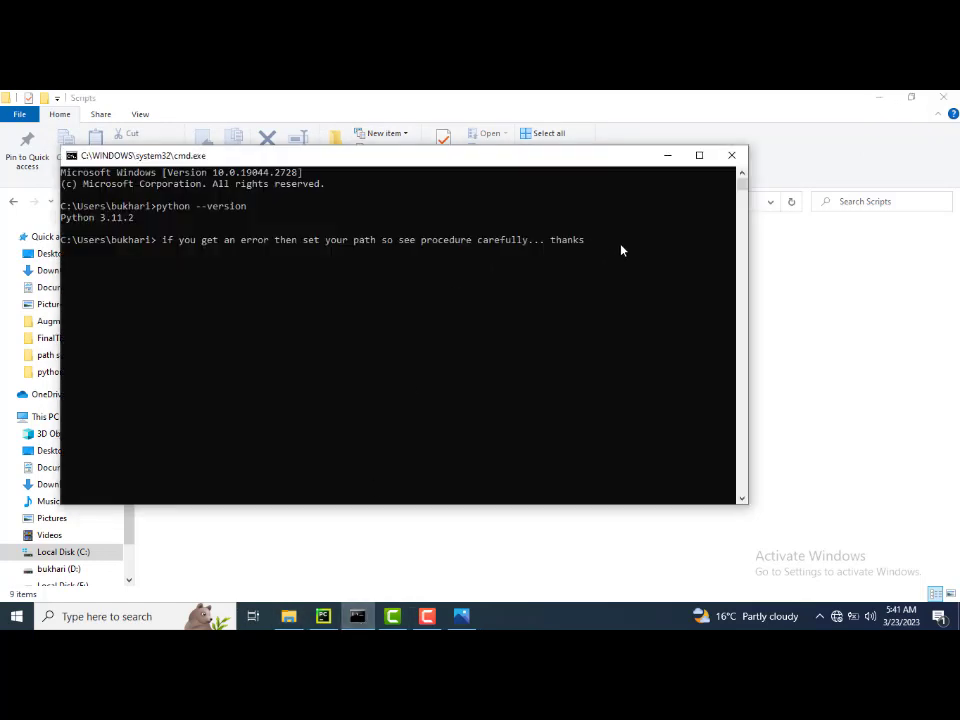
{"action": "key", "text": "Return"}
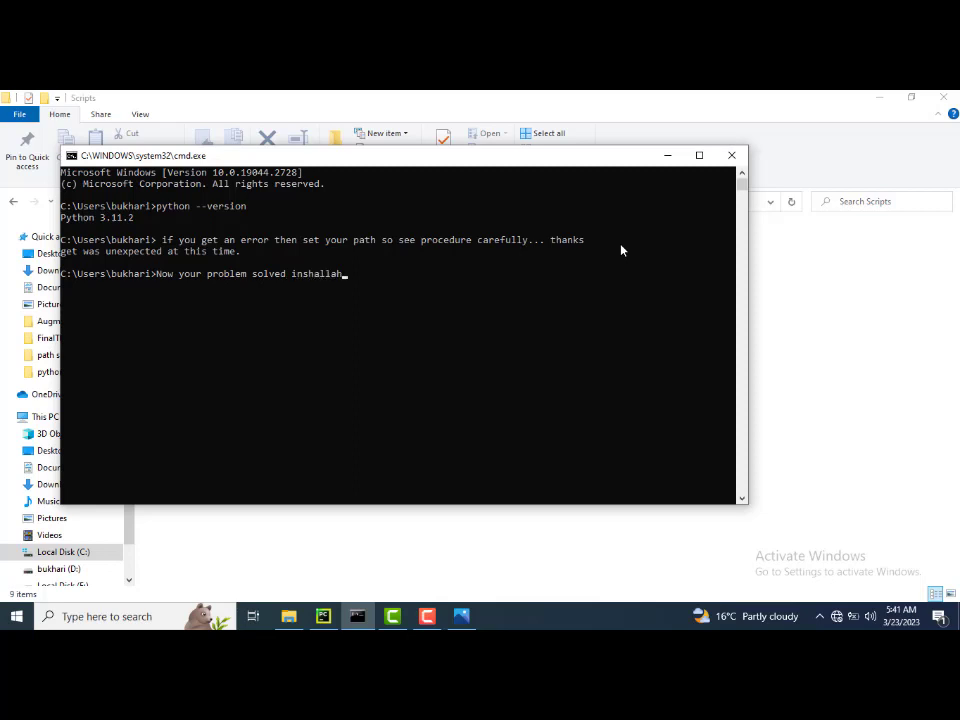
{"action": "key", "text": "Return"}
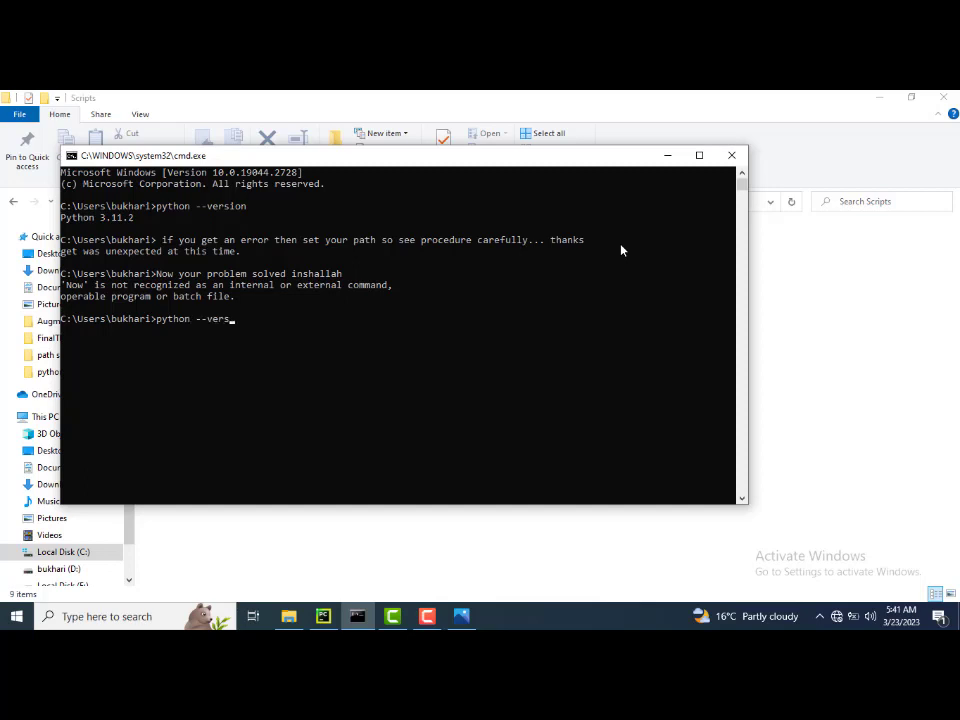
{"action": "key", "text": "Return"}
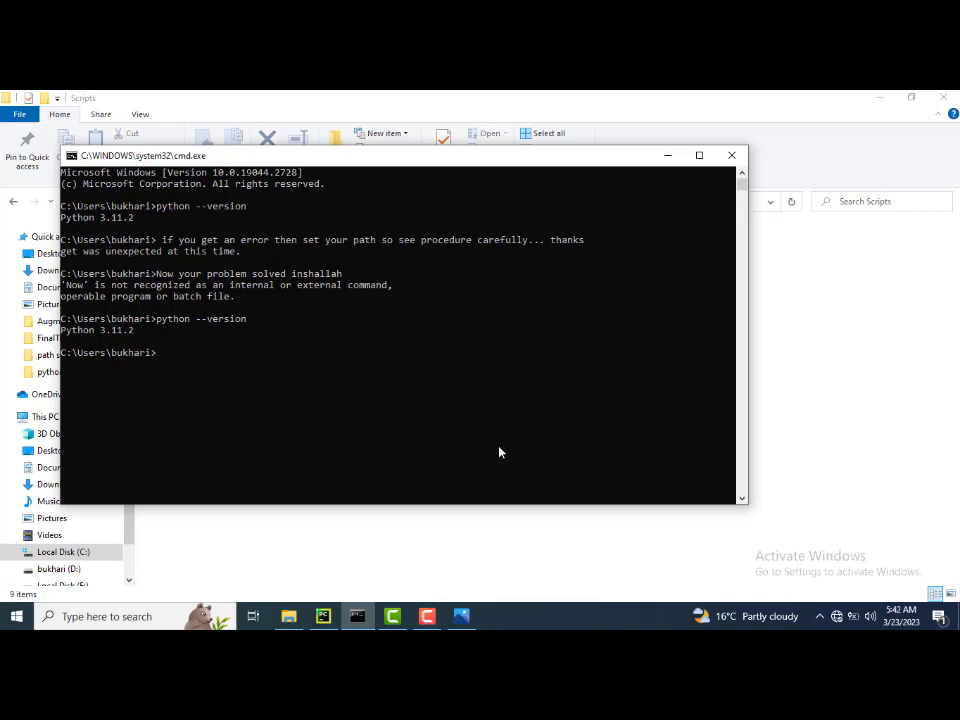
Enter the line "thanks to see" in Command Prompt and close it with exit().
{"action": "type", "text": "thanks to see"}
{"action": "key", "text": "Return"}
{"action": "type", "text": "ex"}
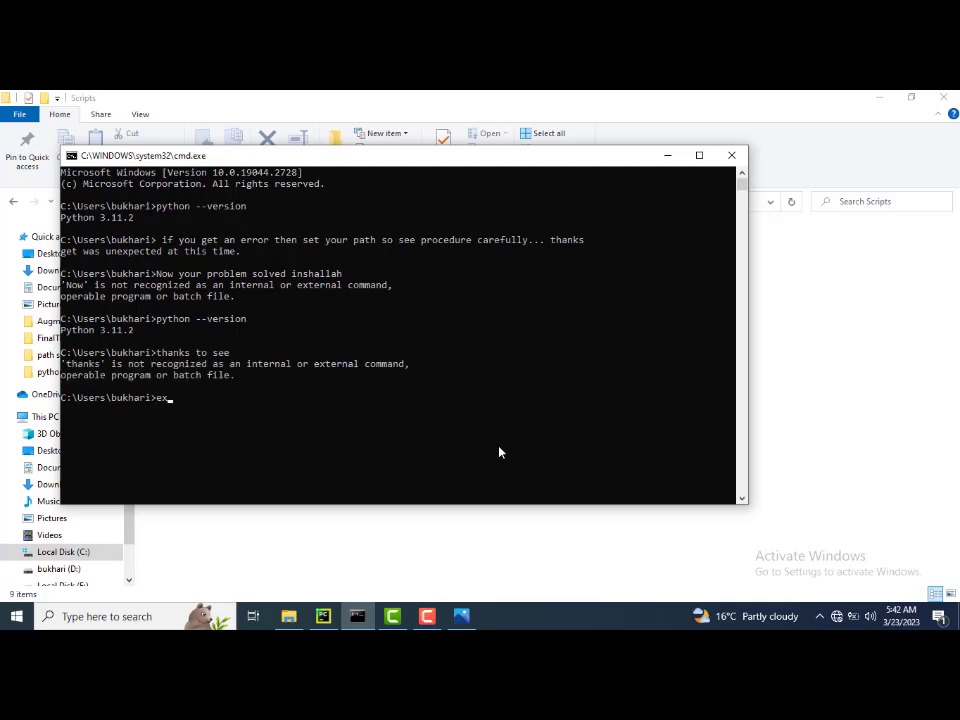
{"action": "type", "text": "it()"}
{"action": "key", "text": "Return"}
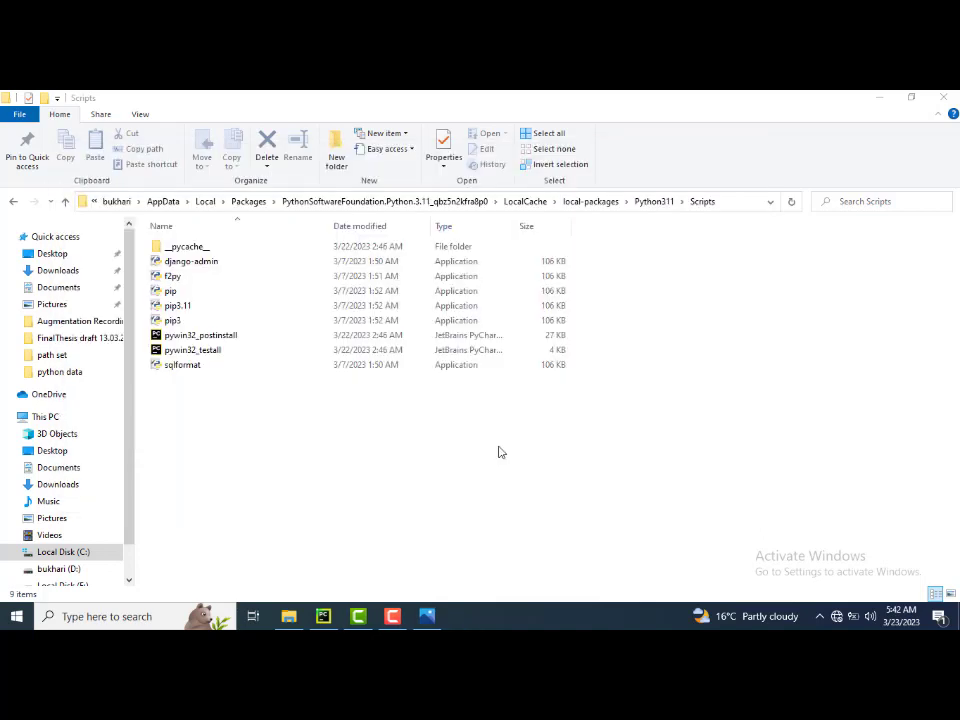